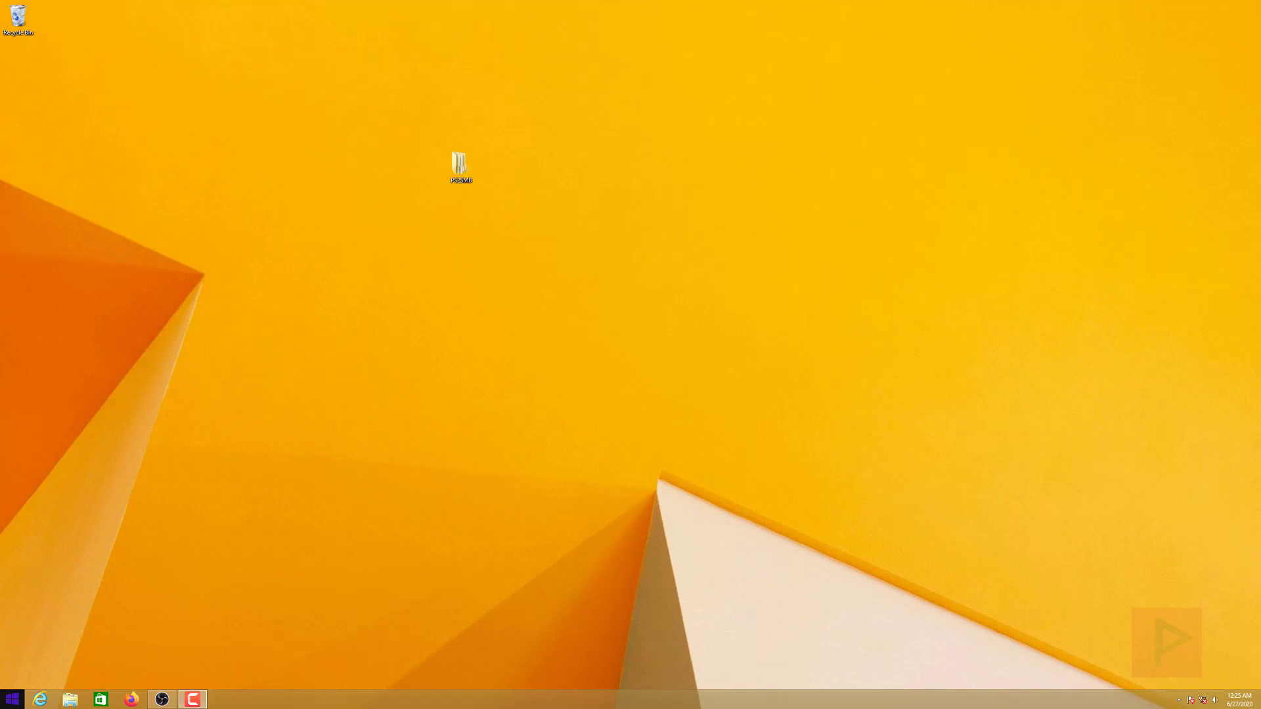
# Step: Find Control Panel and open the network adapter settings from the Network and Sharing Center
pyautogui.click(12, 698)
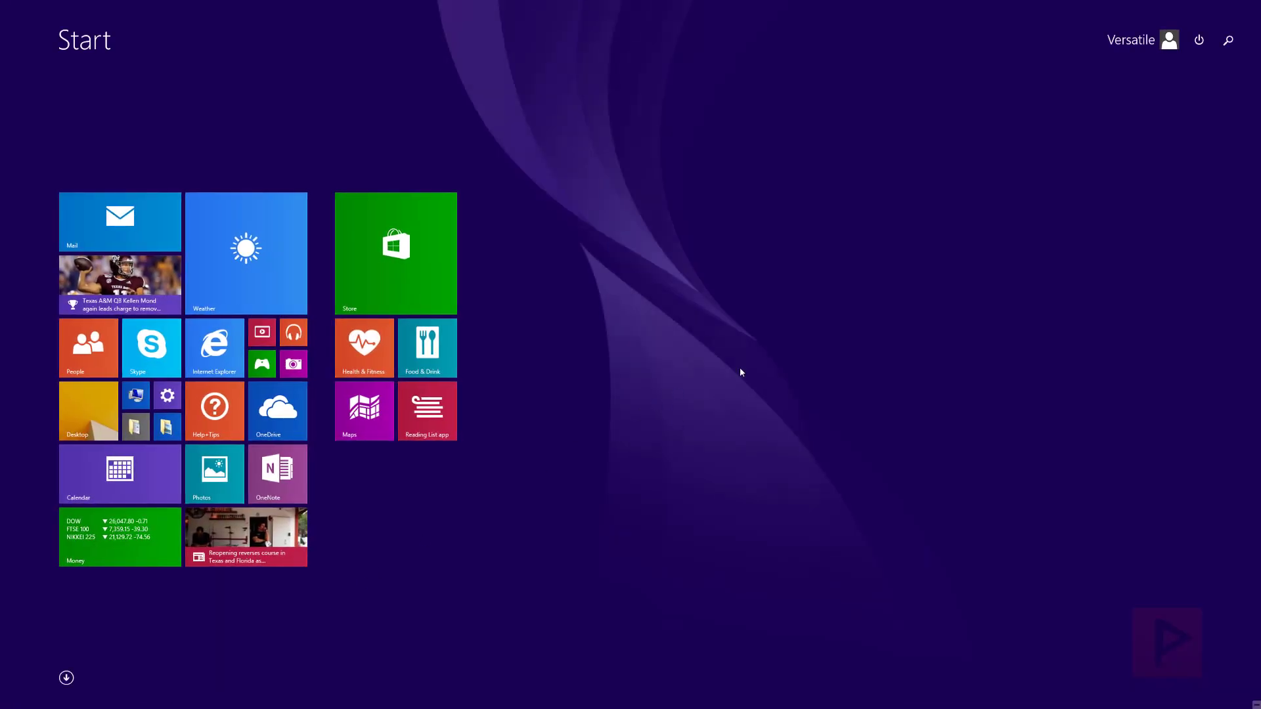
pyautogui.click(1228, 40)
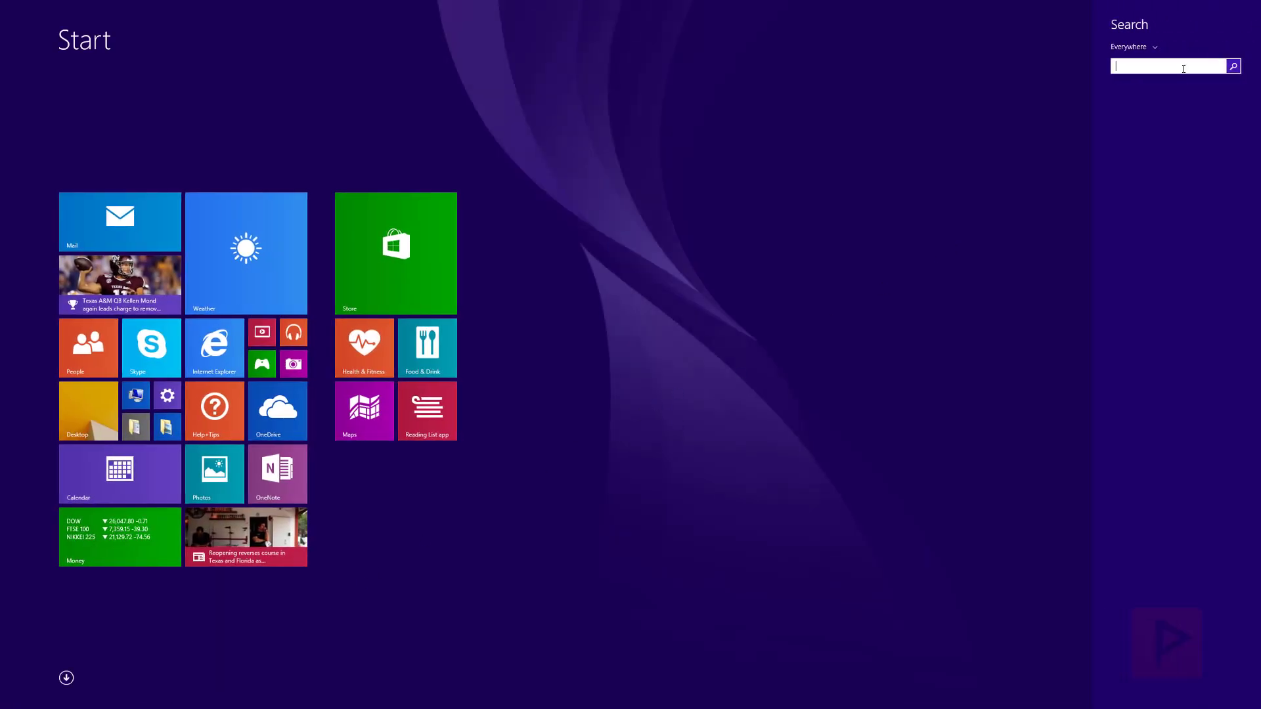
pyautogui.write('control Panel')
pyautogui.press('Return')
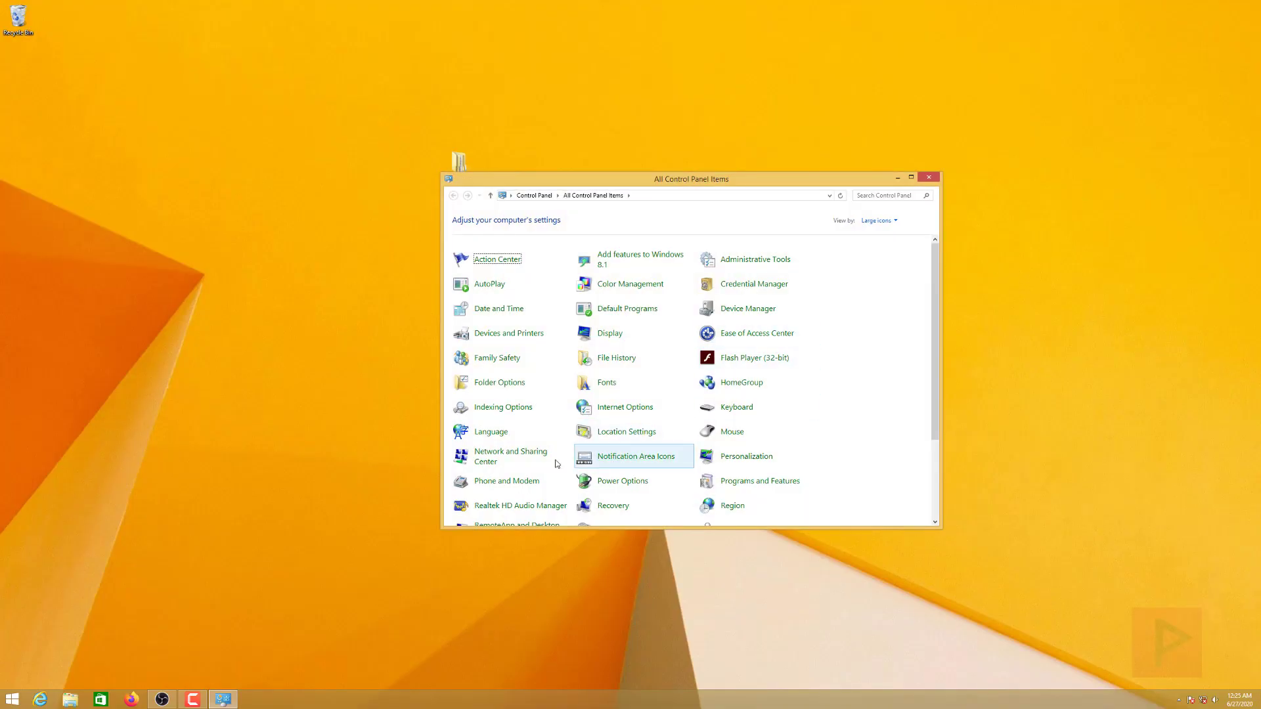
pyautogui.click(498, 459)
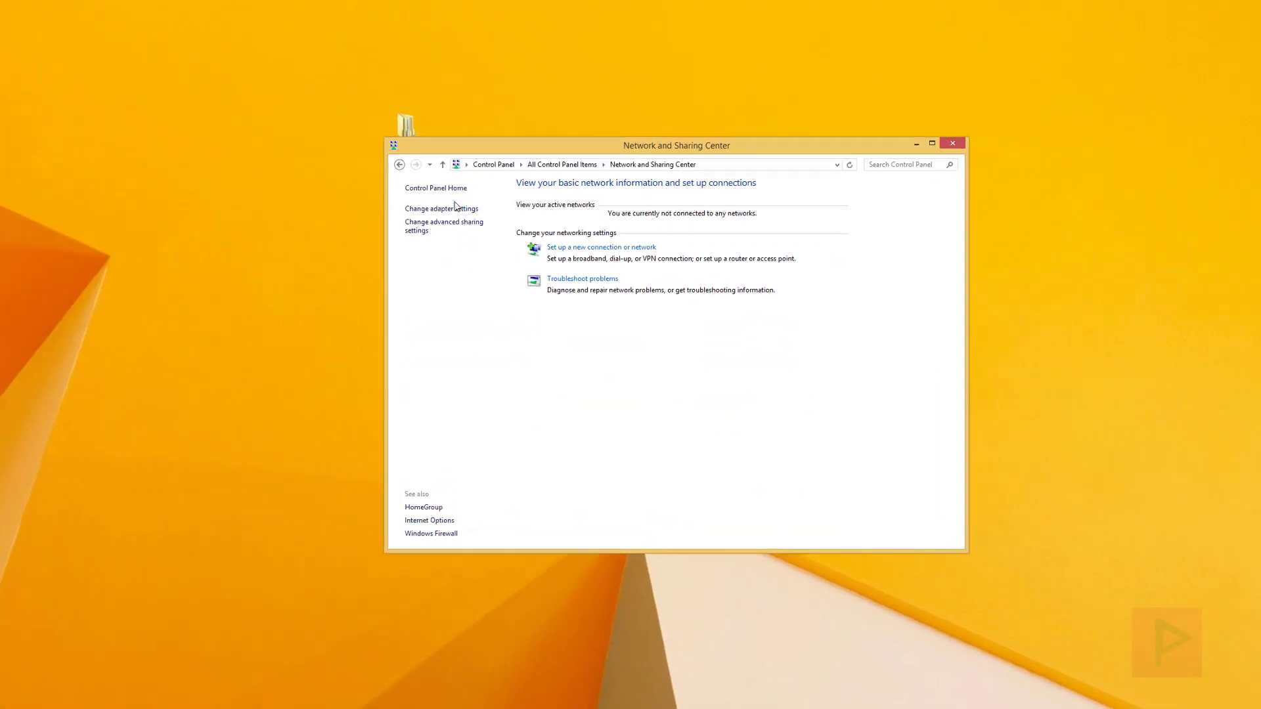
pyautogui.click(415, 209)
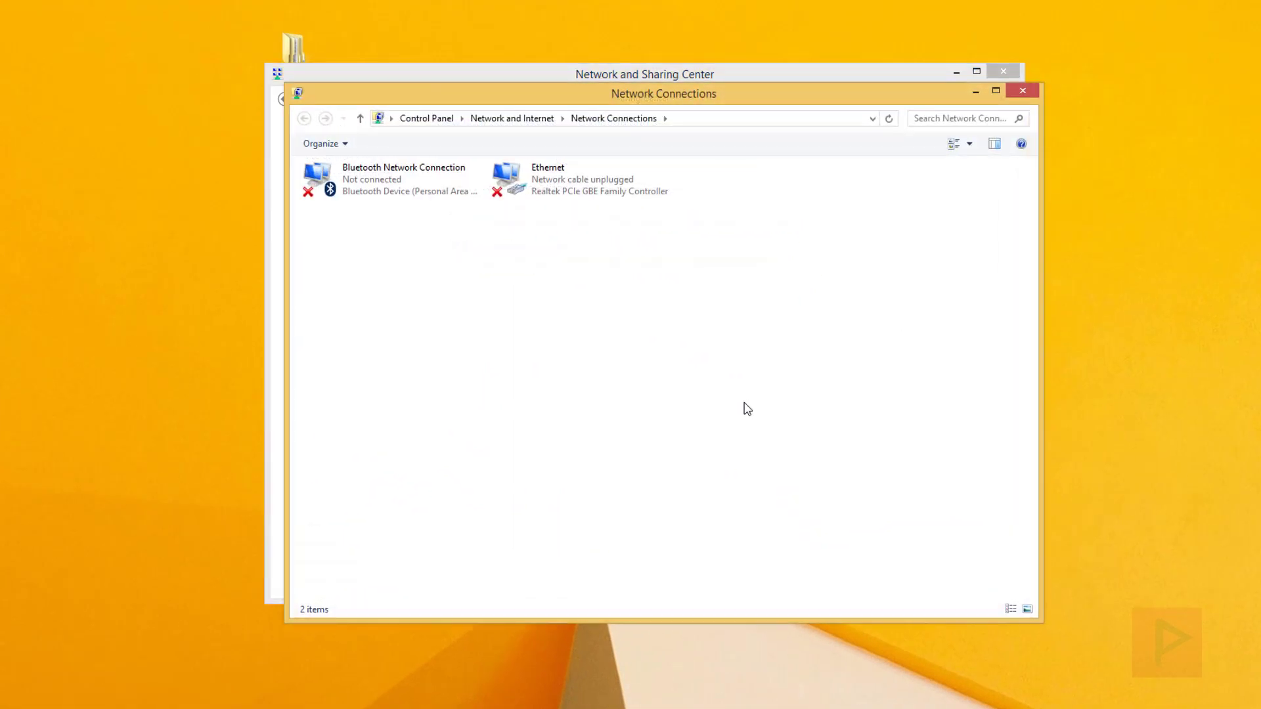
# Step: Open the Internet Protocol Version 4 (TCP/IPv4) properties of the Ethernet connection
pyautogui.click(564, 191)
pyautogui.rightClick(563, 191)
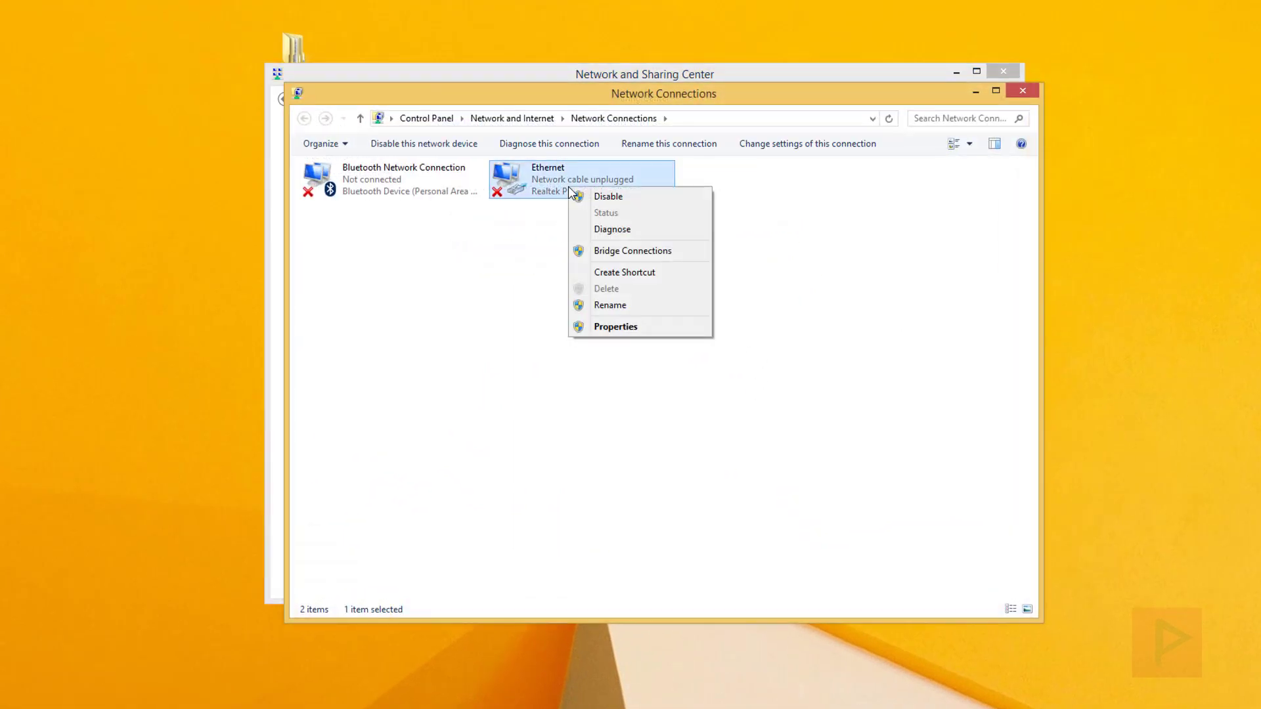
pyautogui.click(609, 328)
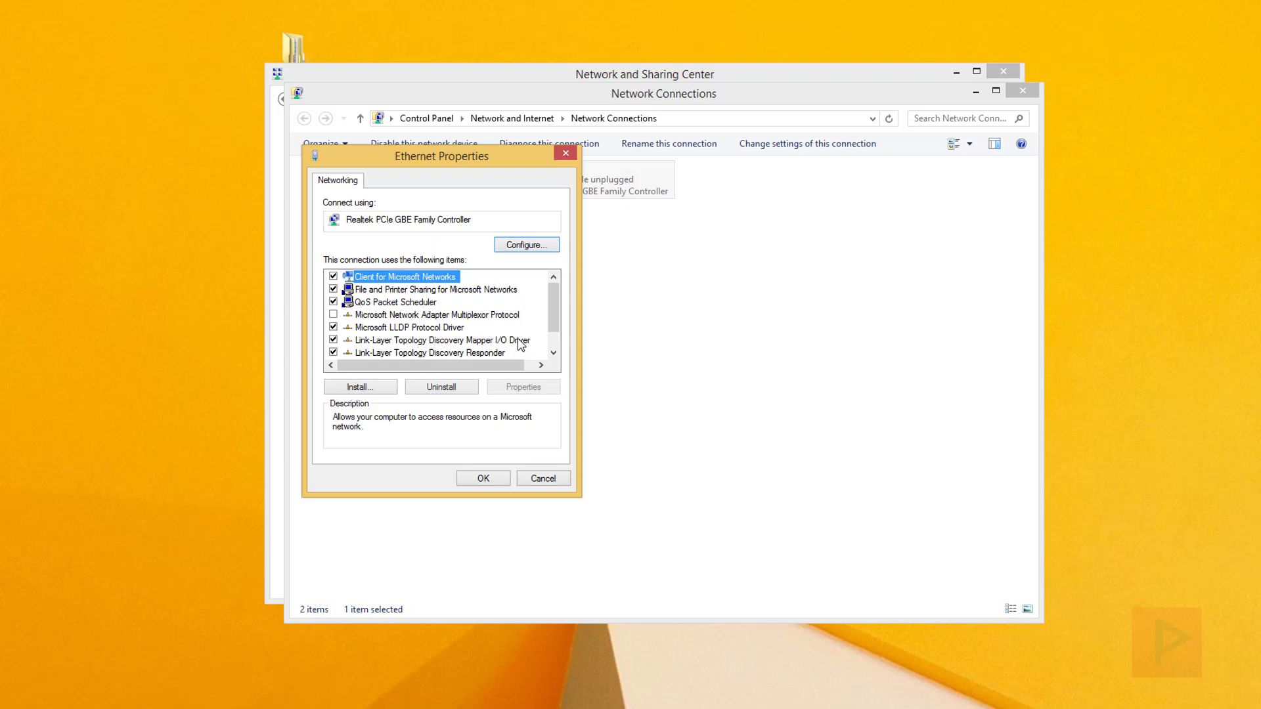
pyautogui.scroll(-1, 470, 335)
pyautogui.click(460, 353)
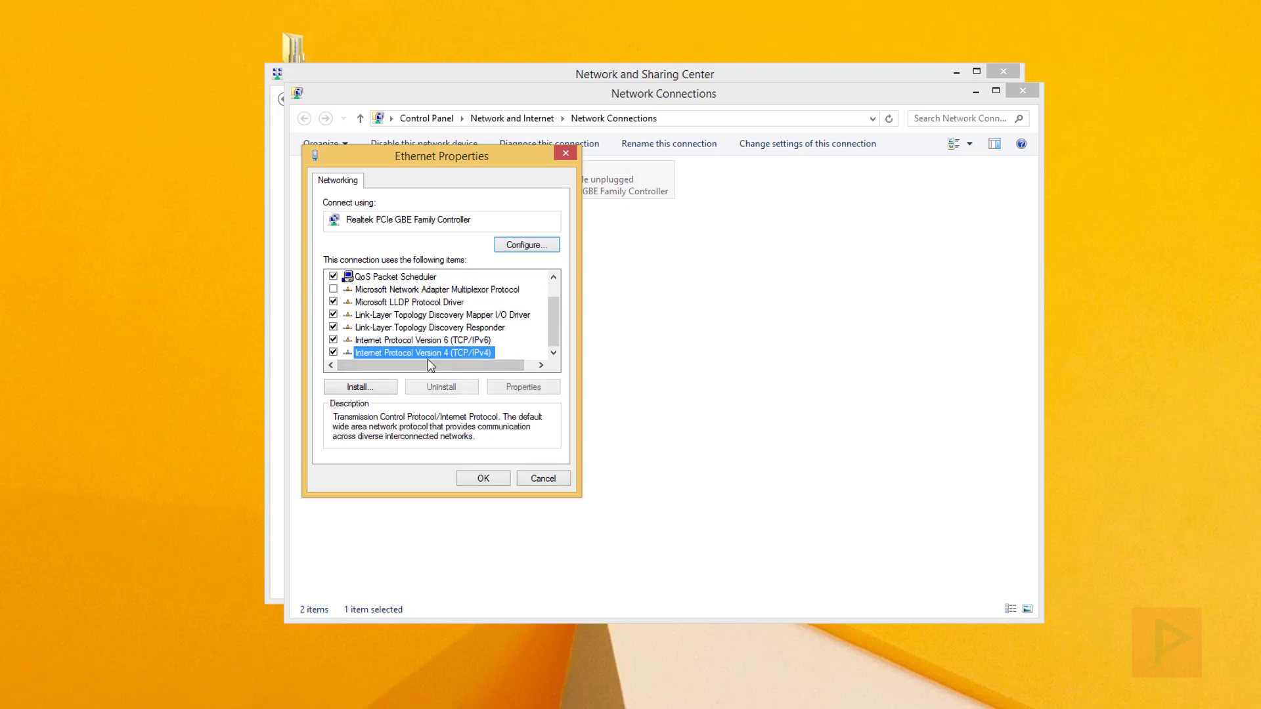
pyautogui.click(524, 387)
# Step: Choose a manually specified IP address for the Ethernet connection and set it to 192.168.0.1
pyautogui.click(413, 306)
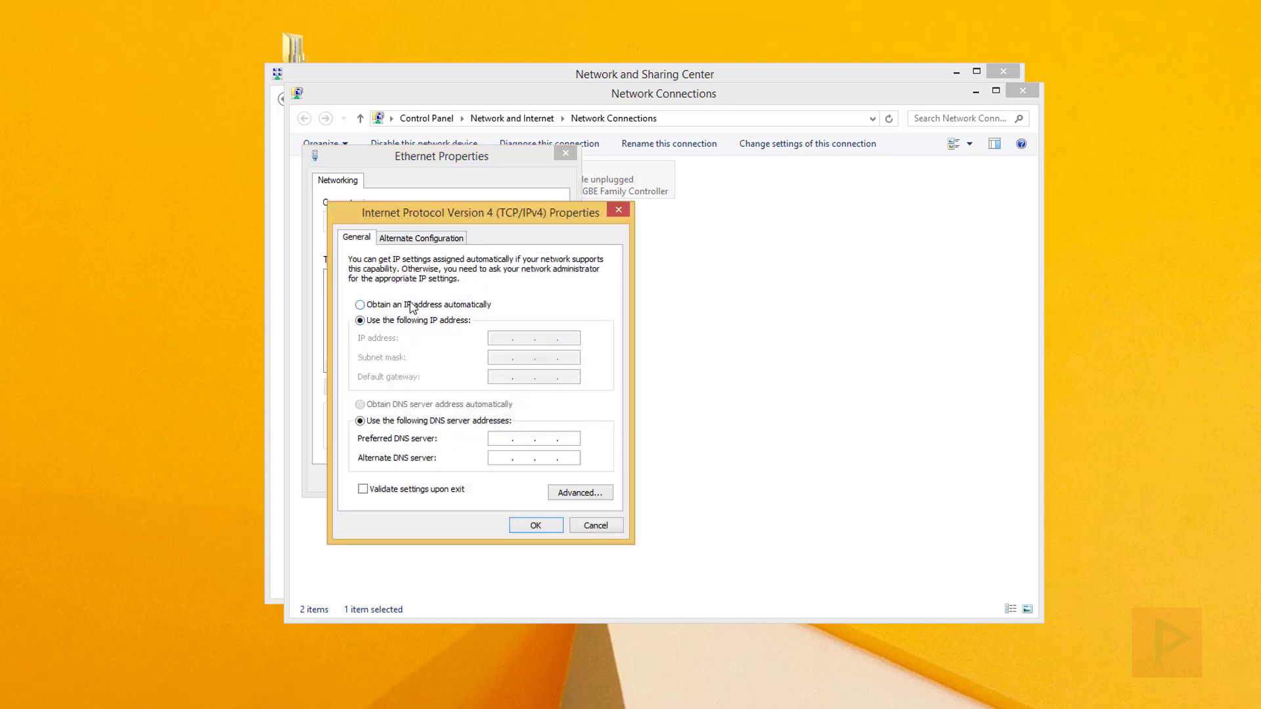
pyautogui.click(409, 321)
pyautogui.click(497, 337)
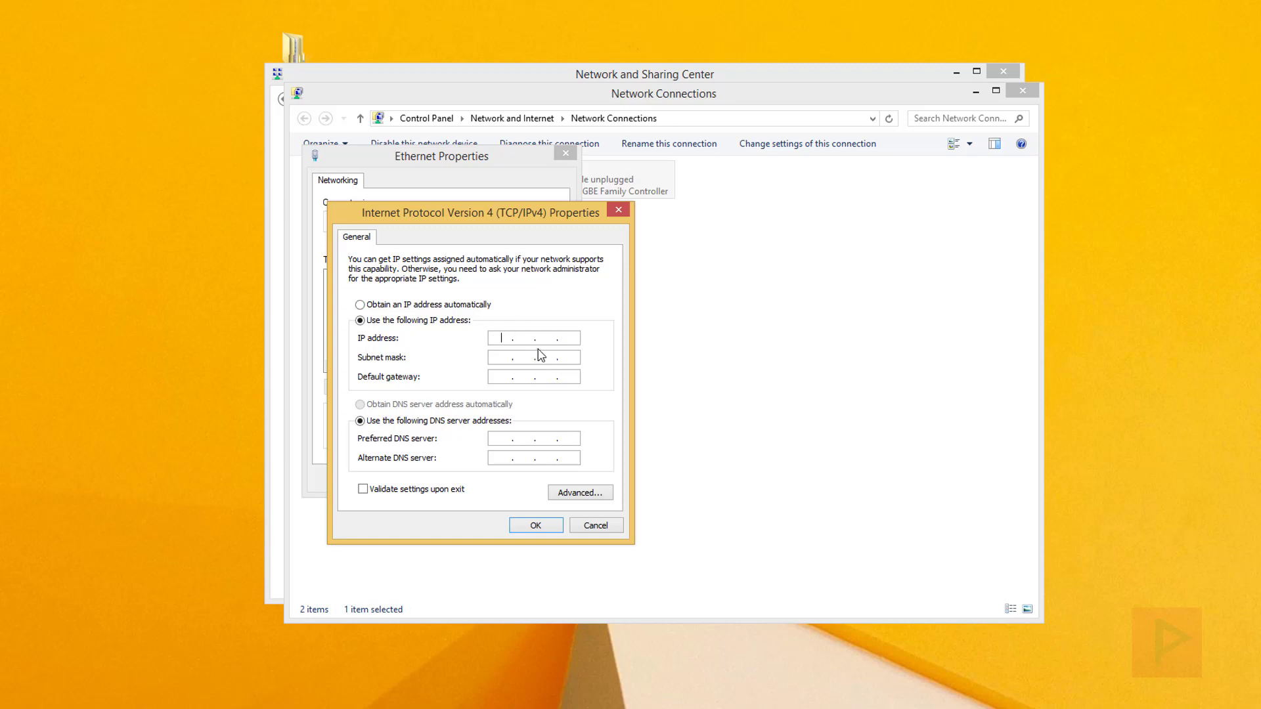
pyautogui.write('92 . 168 . 0 . 1')
pyautogui.doubleClick(546, 337)
pyautogui.doubleClick(503, 338)
pyautogui.click(498, 337)
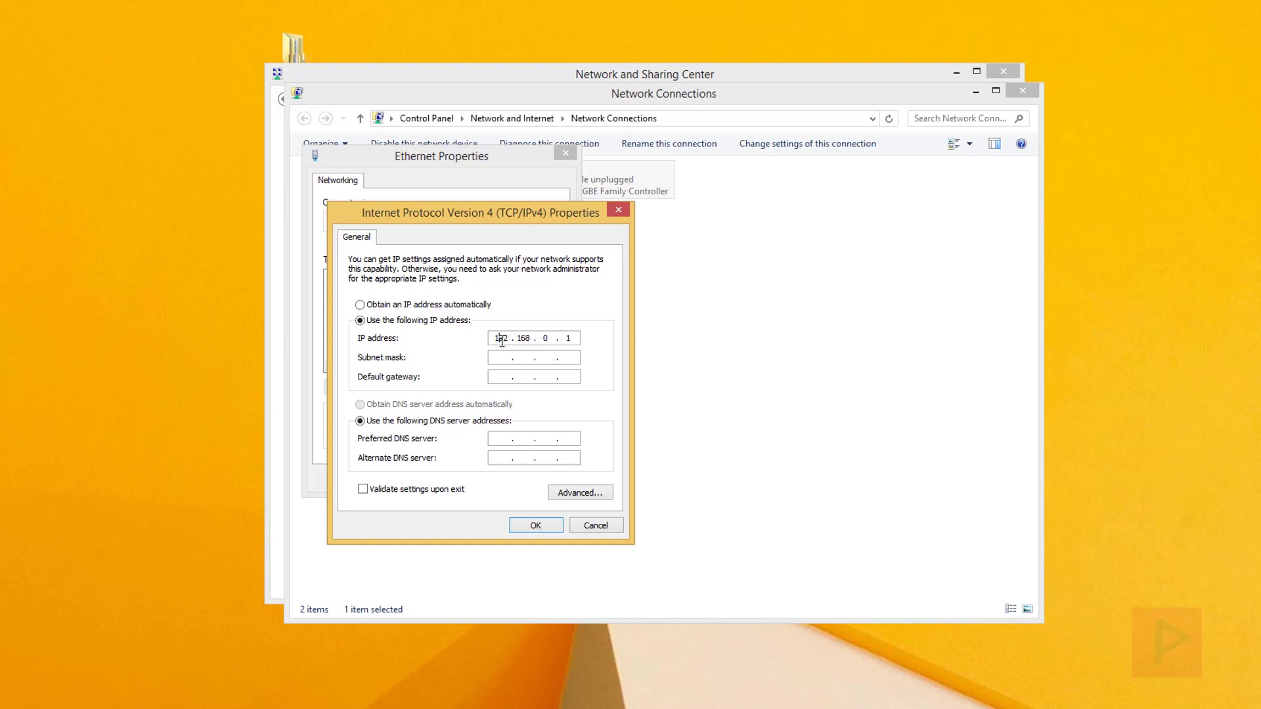
pyautogui.doubleClick(568, 338)
pyautogui.click(504, 338)
pyautogui.doubleClick(569, 339)
# Step: Set the subnet mask to 255.255.255.0, save the Ethernet properties and close the Network Connections window
pyautogui.click(502, 357)
pyautogui.click(535, 526)
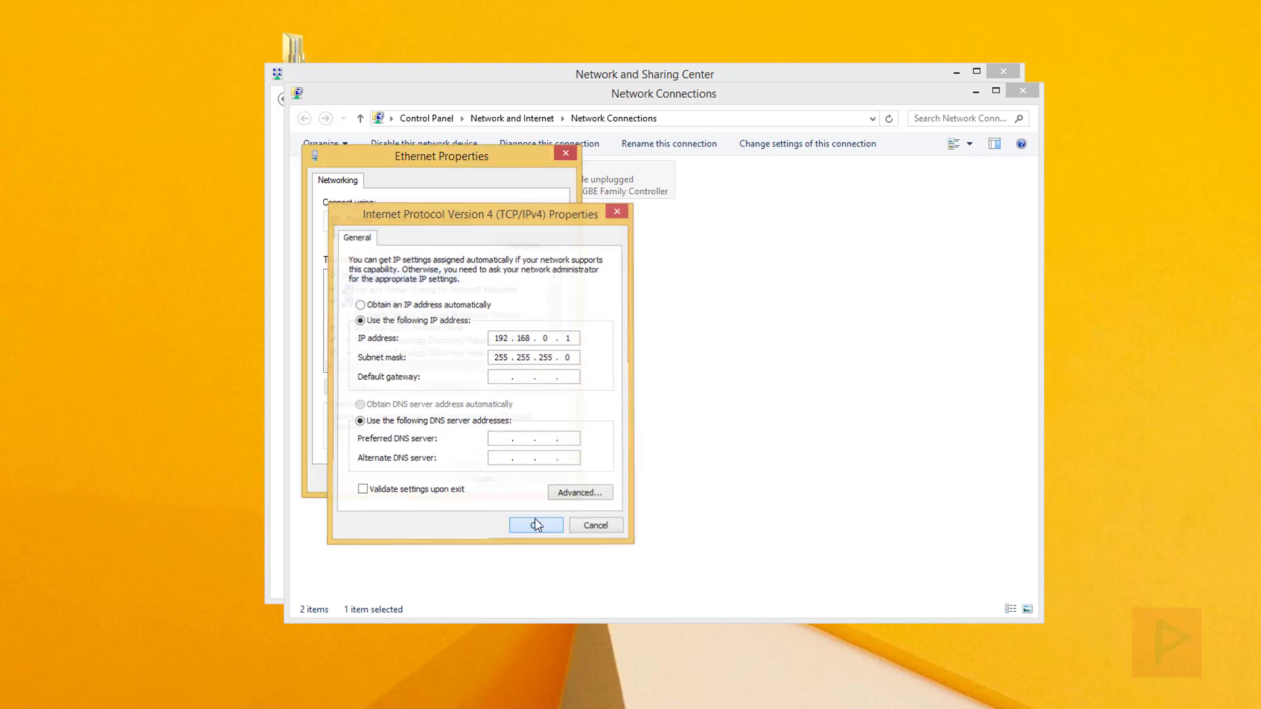
pyautogui.click(482, 479)
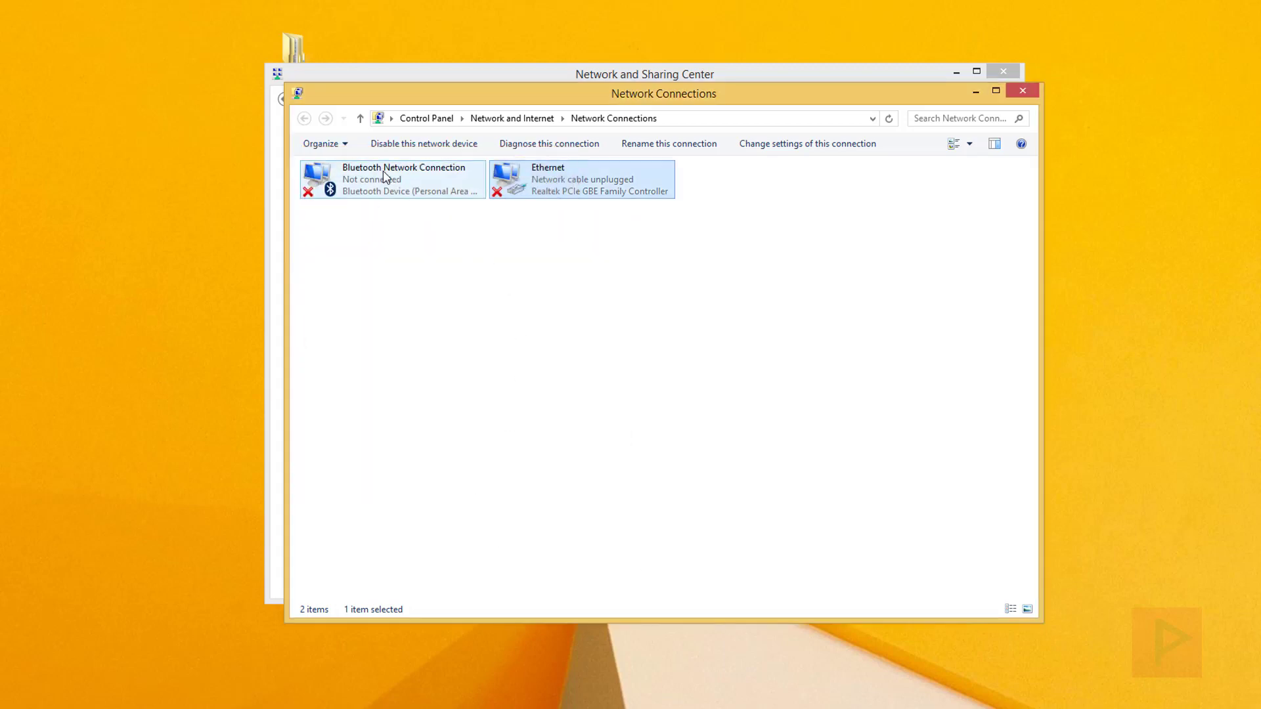
pyautogui.click(1022, 90)
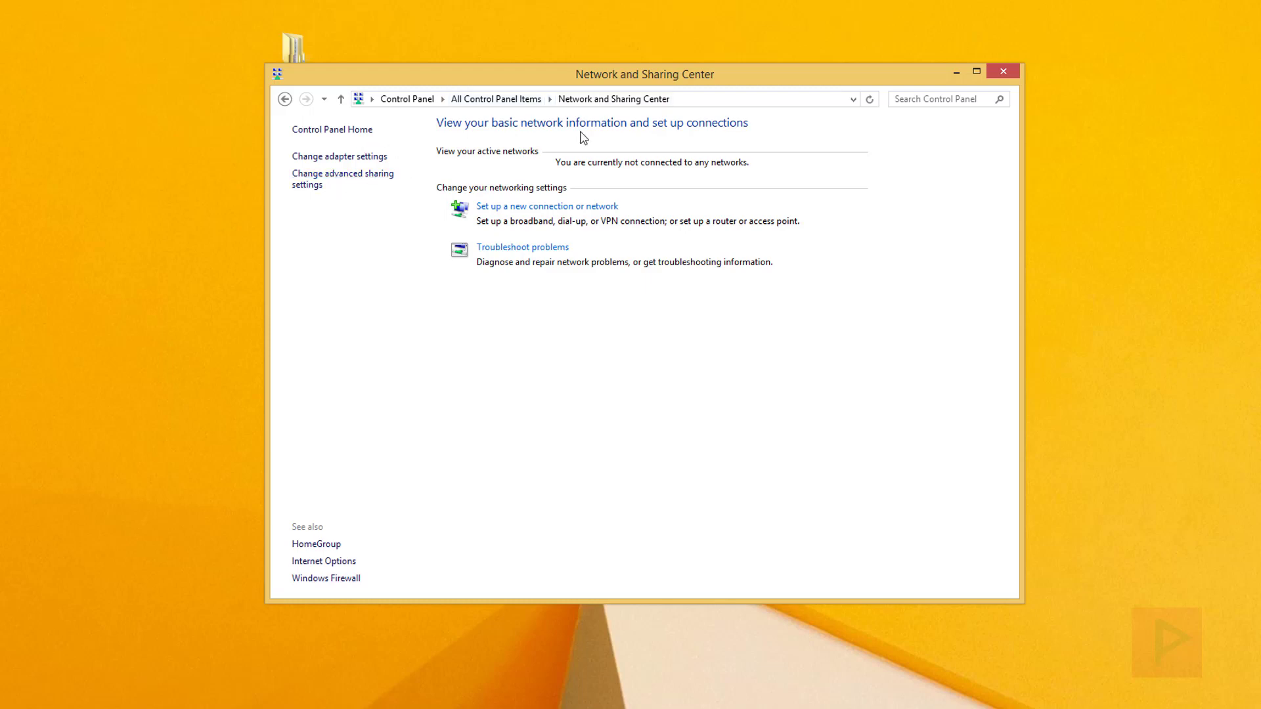
# Step: Examine the advanced sharing settings for the Private, Guest or Public, and All Networks profiles
pyautogui.click(370, 186)
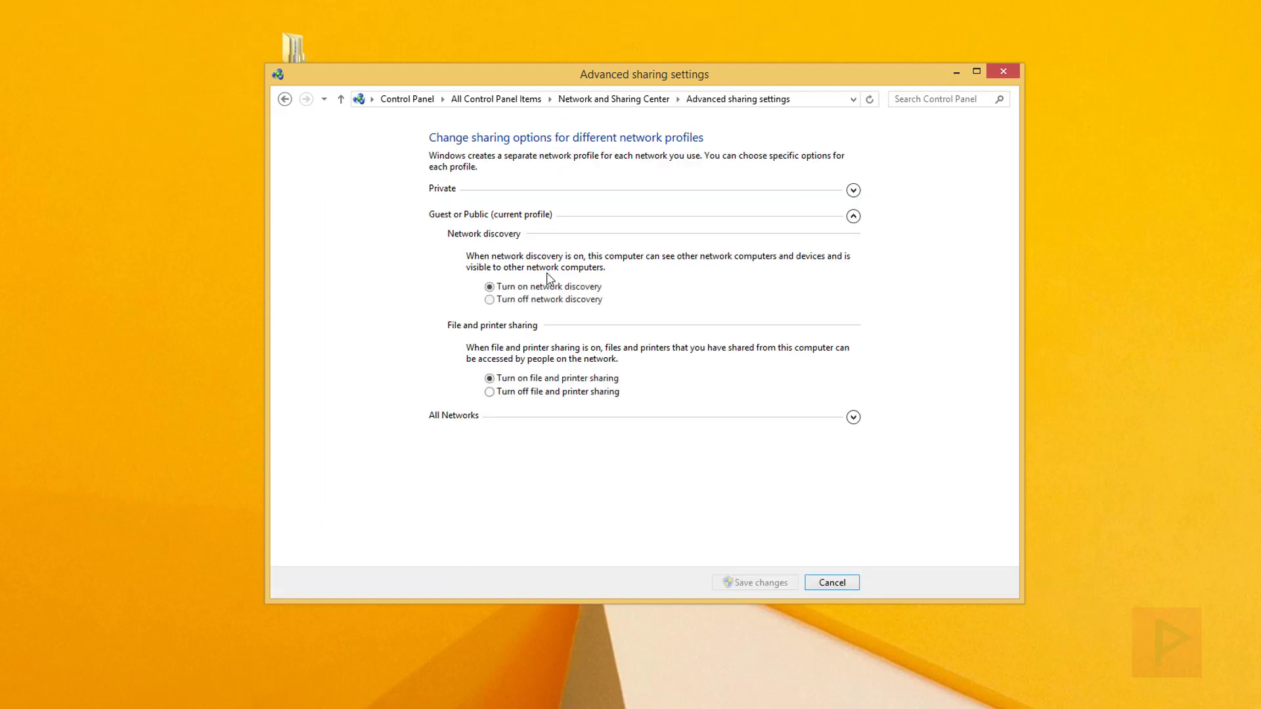
pyautogui.click(854, 192)
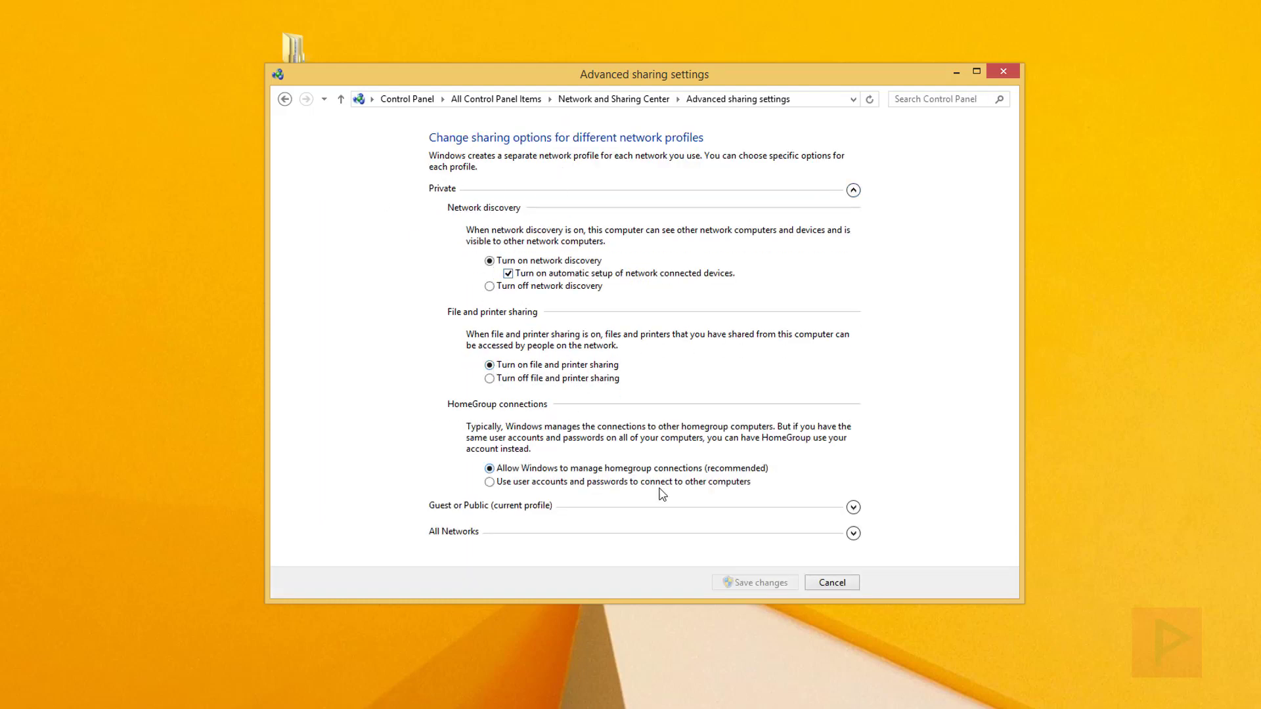
pyautogui.click(852, 507)
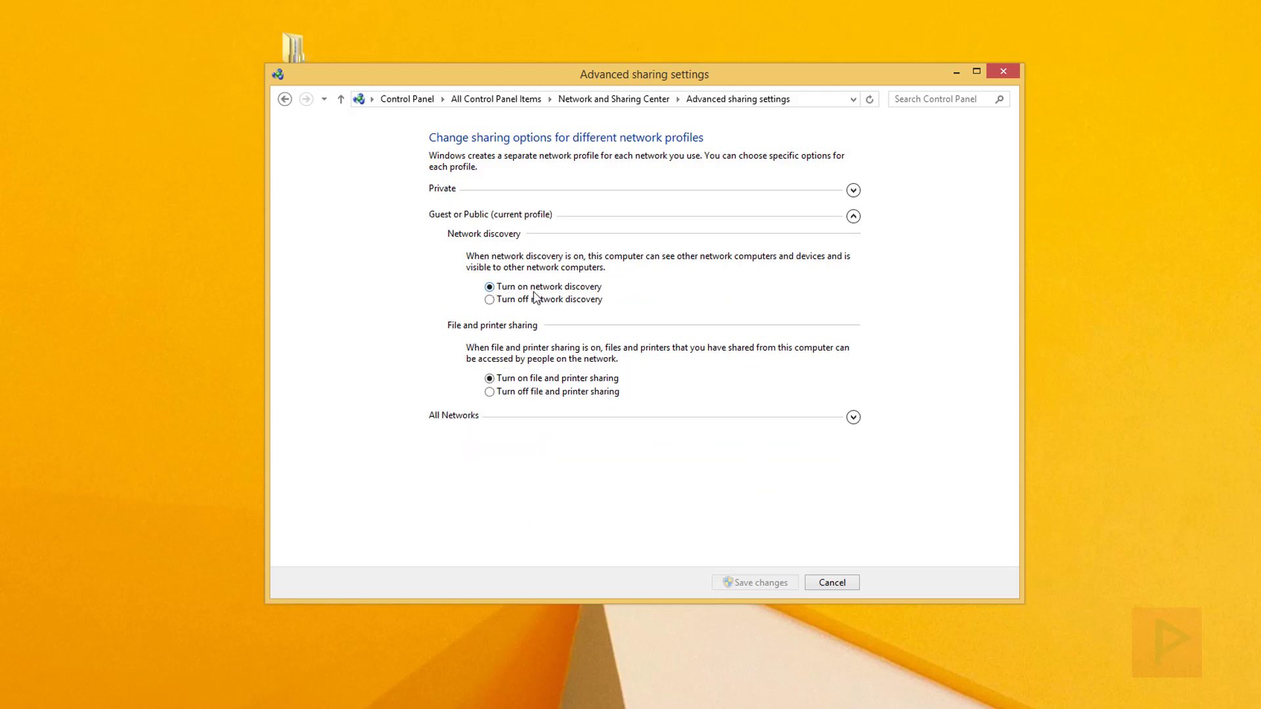
pyautogui.click(854, 417)
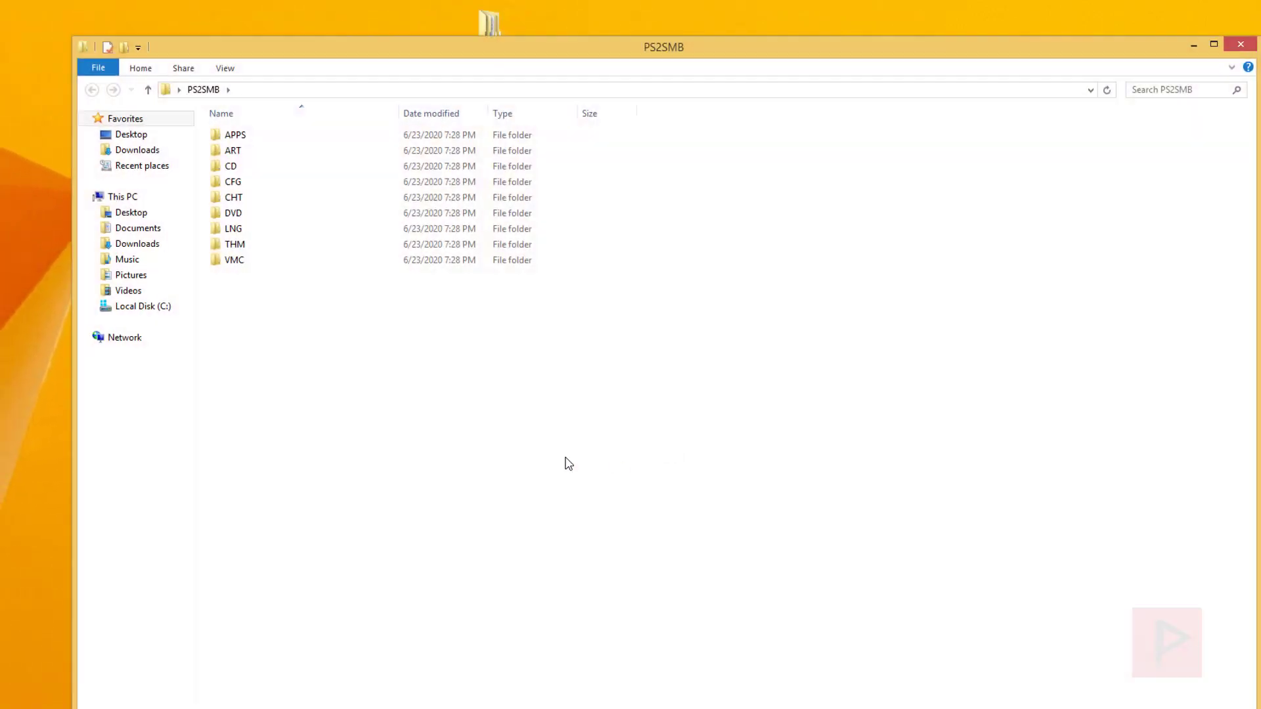
# Step: Review the subfolders of the PS2SMB folder and the contents of DVD, and close the folder window
pyautogui.moveTo(430, 444); pyautogui.dragTo(274, 137)
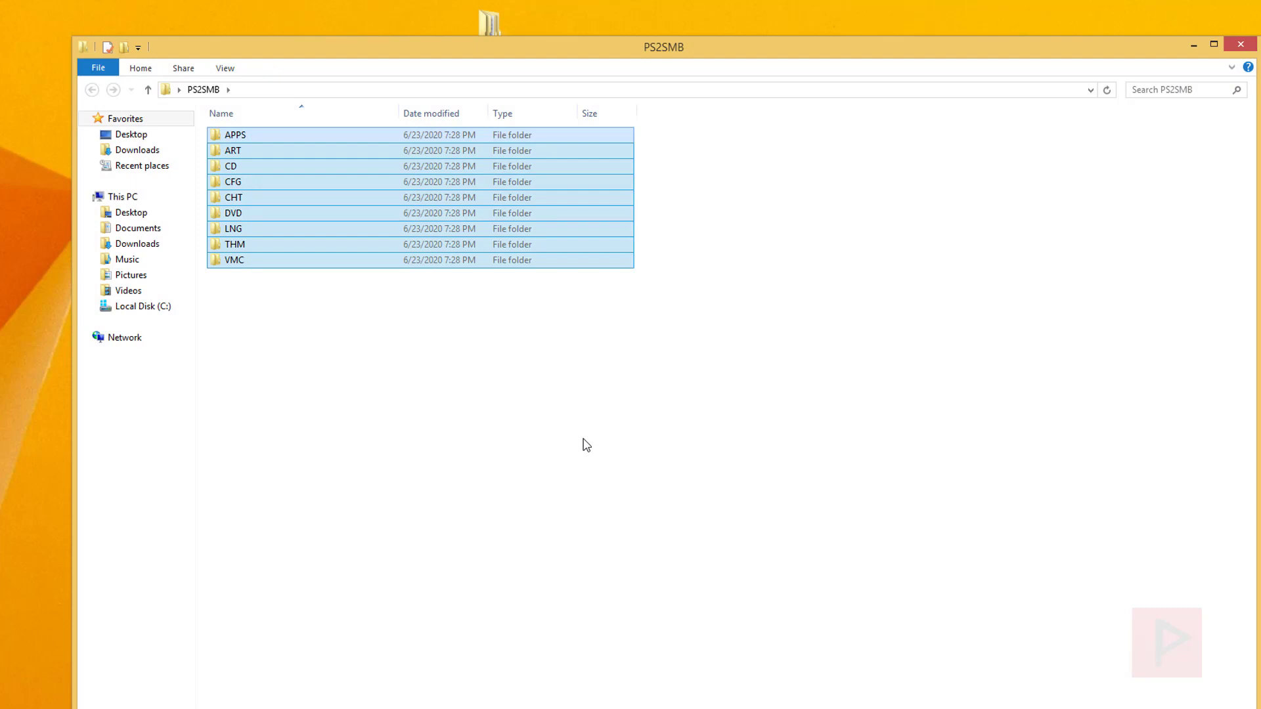
pyautogui.click(587, 445)
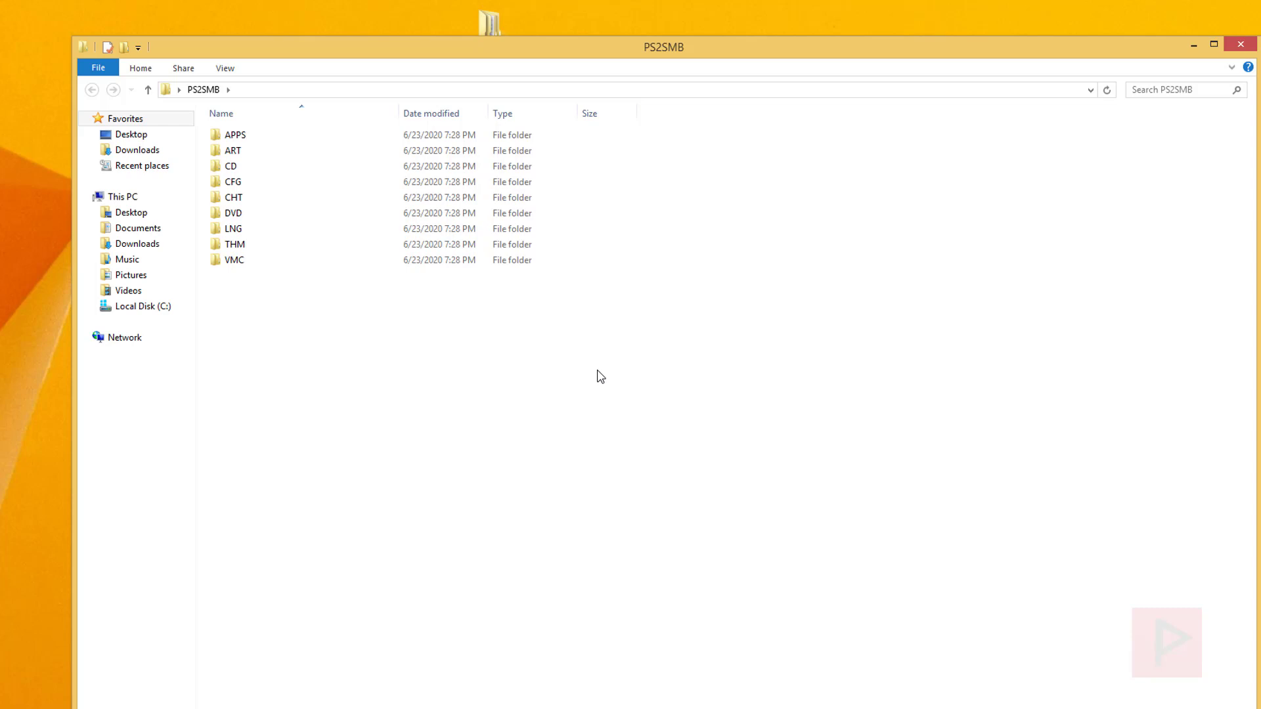
pyautogui.doubleClick(289, 220)
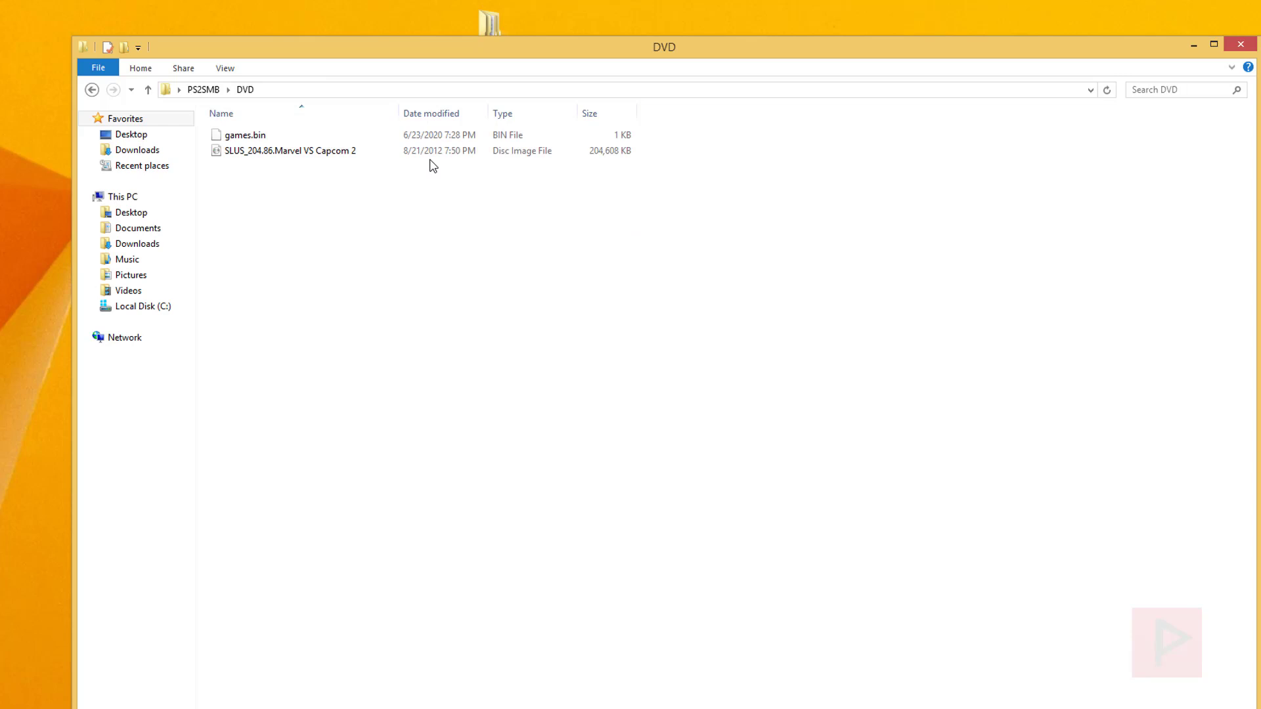
pyautogui.click(86, 92)
pyautogui.click(1241, 53)
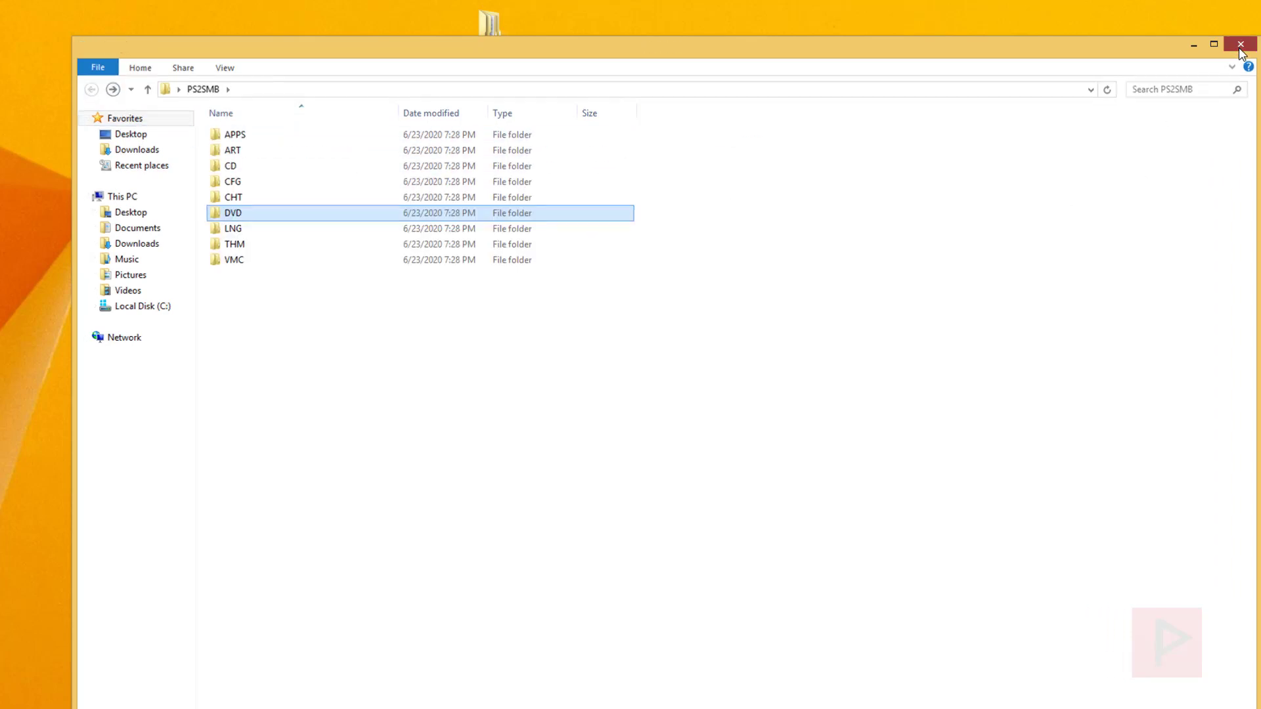
# Step: Open the file sharing settings of the PS2SMB desktop folder and remove Everyone from the sharing list
pyautogui.rightClick(489, 36)
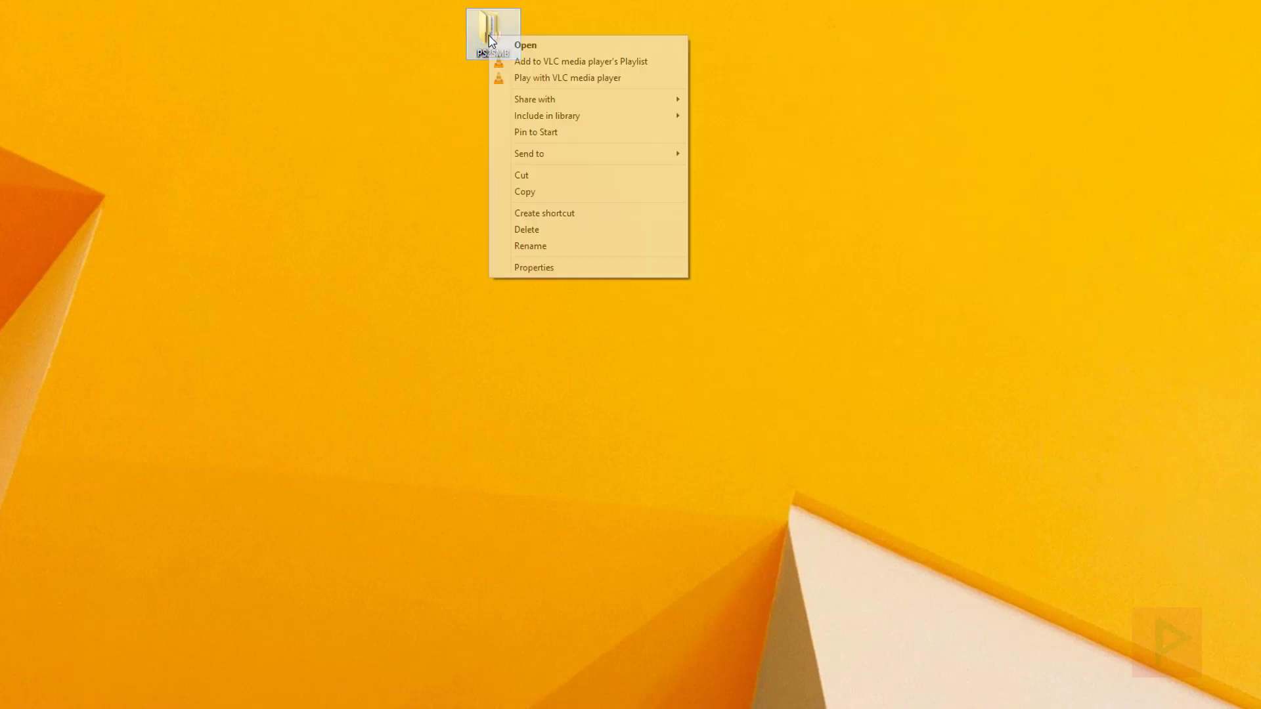
pyautogui.click(613, 269)
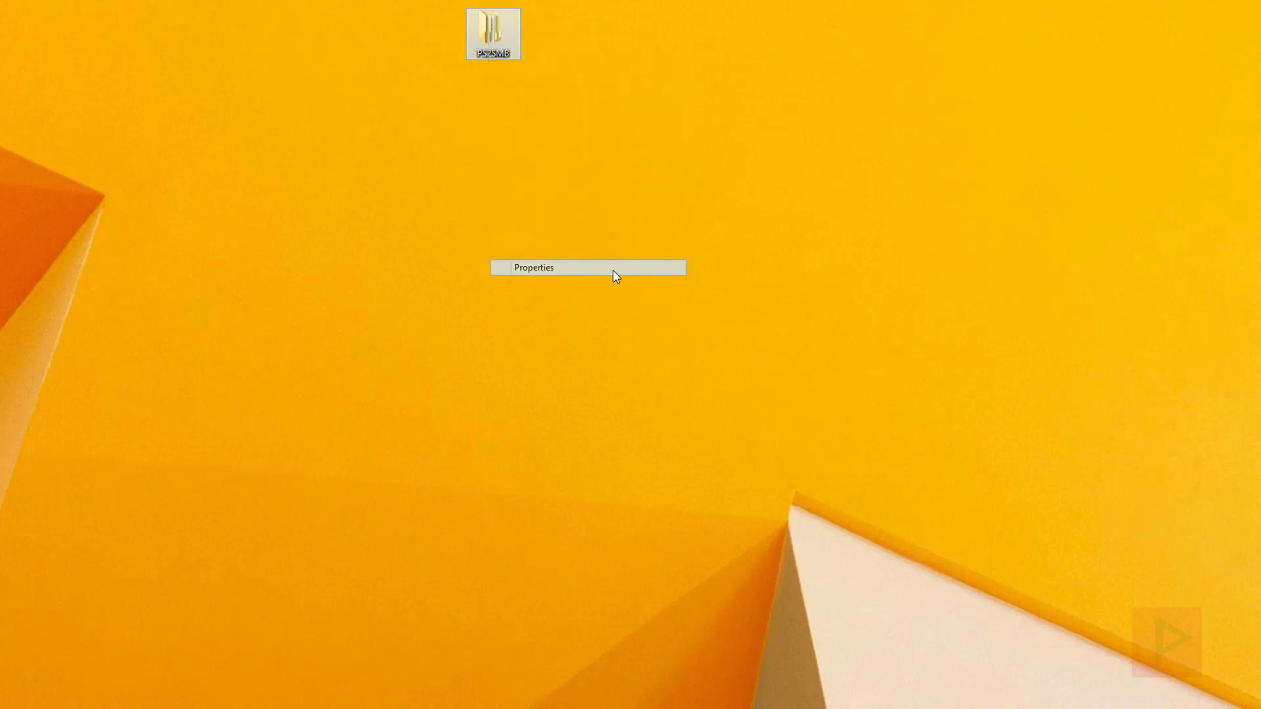
pyautogui.click(510, 145)
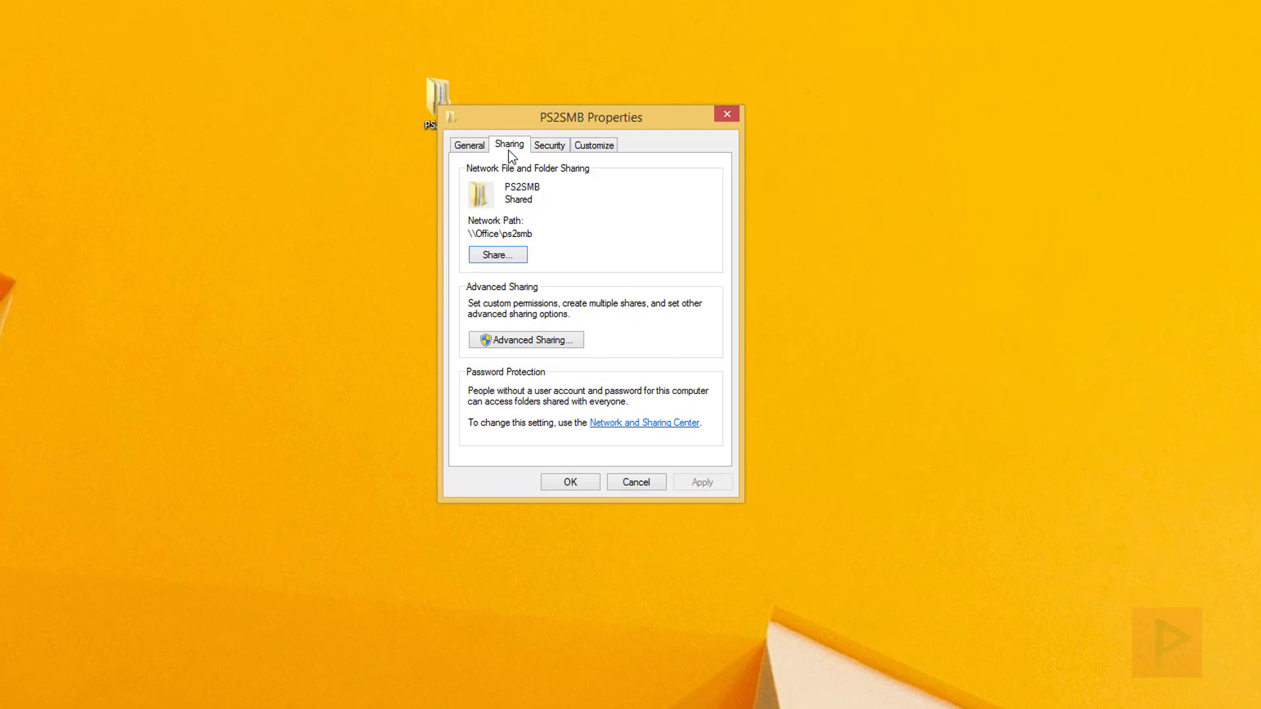
pyautogui.click(515, 256)
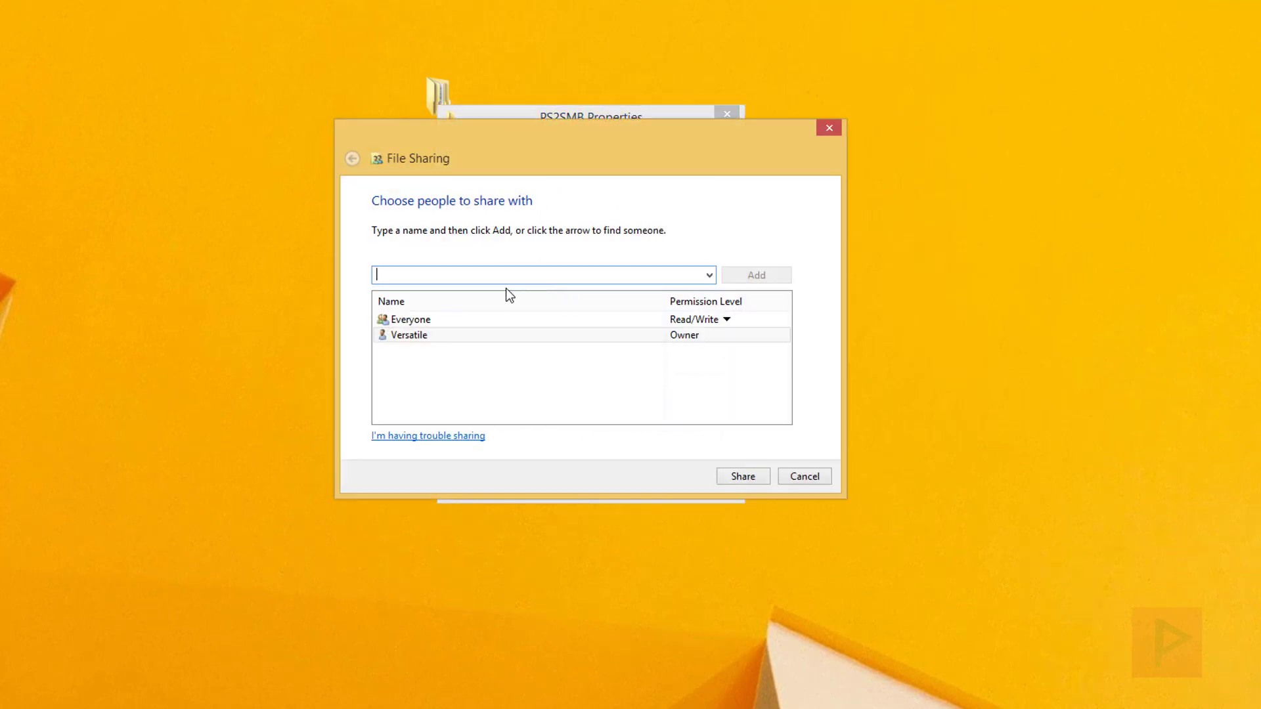
pyautogui.click(619, 319)
pyautogui.click(780, 366)
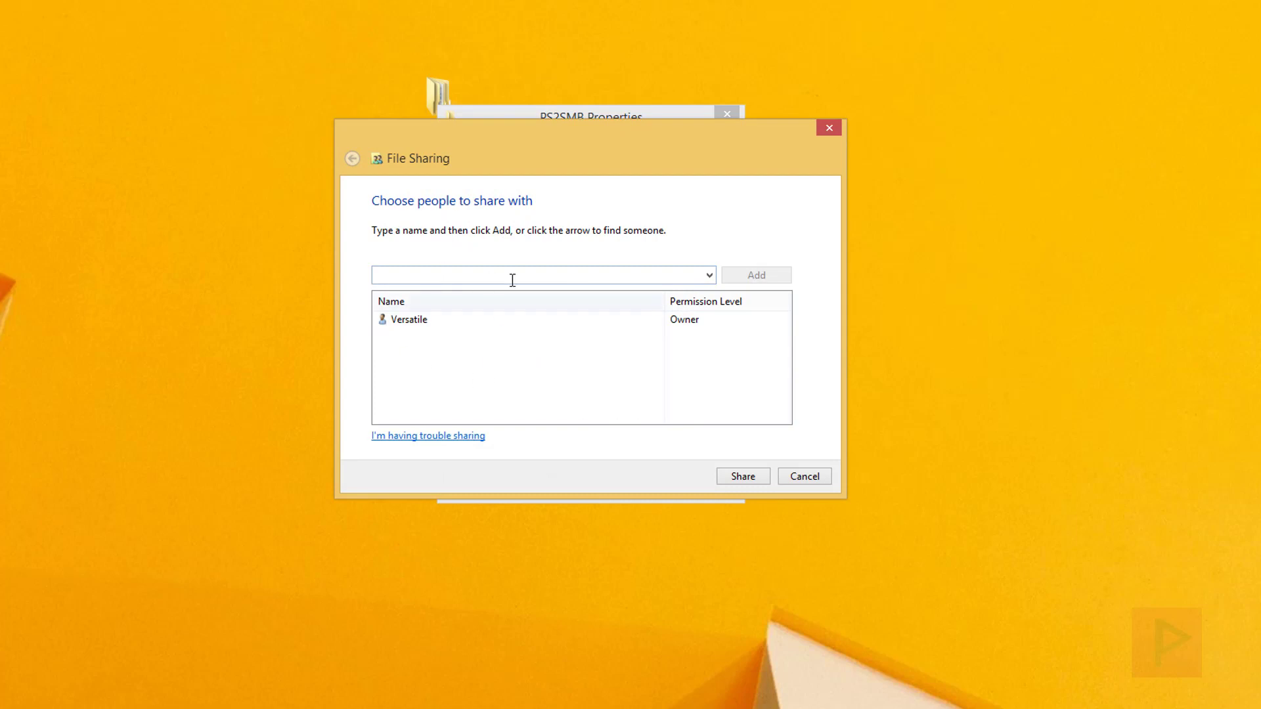
# Step: Add Everyone to the sharing list with Read/Write permission and share the PS2SMB folder
pyautogui.click(709, 275)
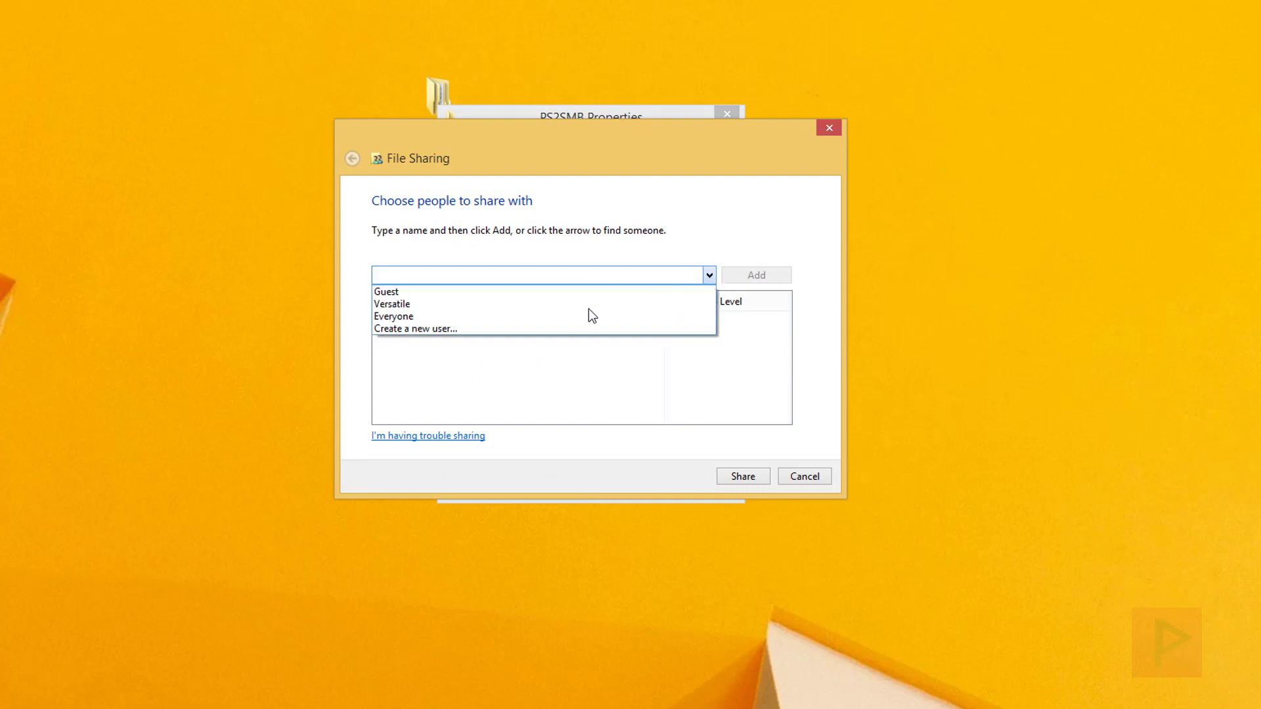
pyautogui.click(546, 318)
pyautogui.click(762, 275)
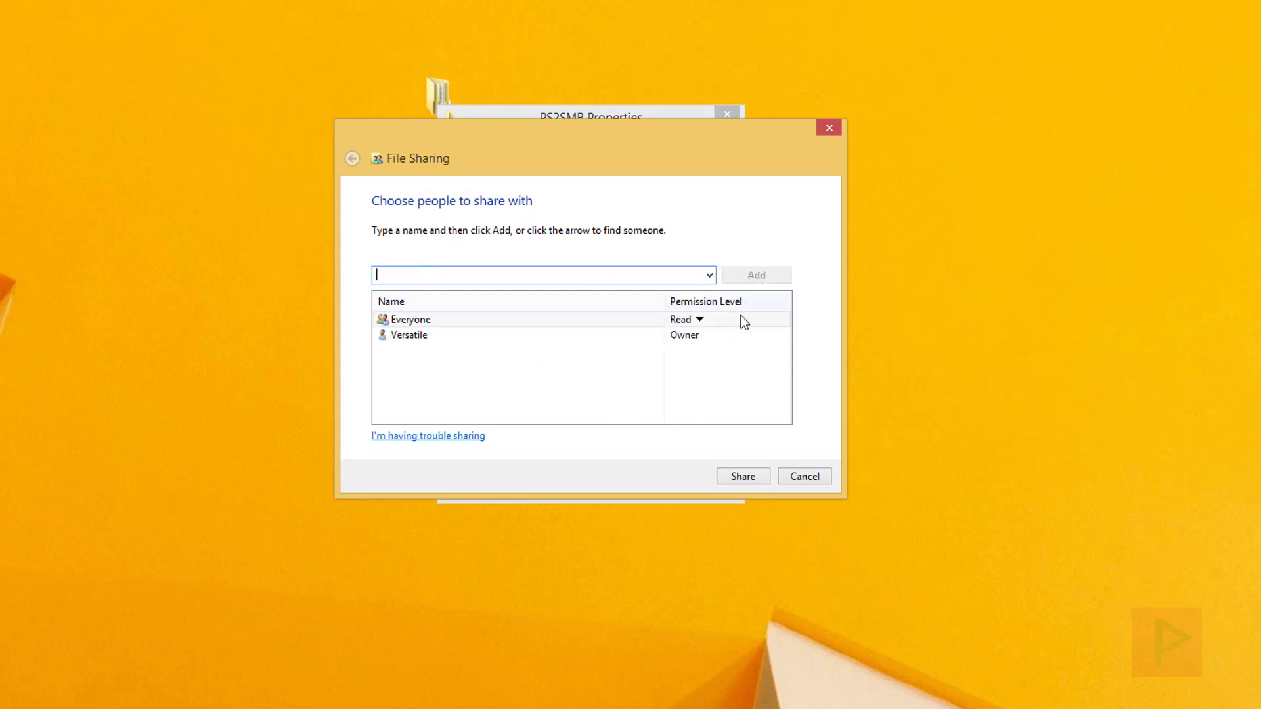
pyautogui.click(699, 319)
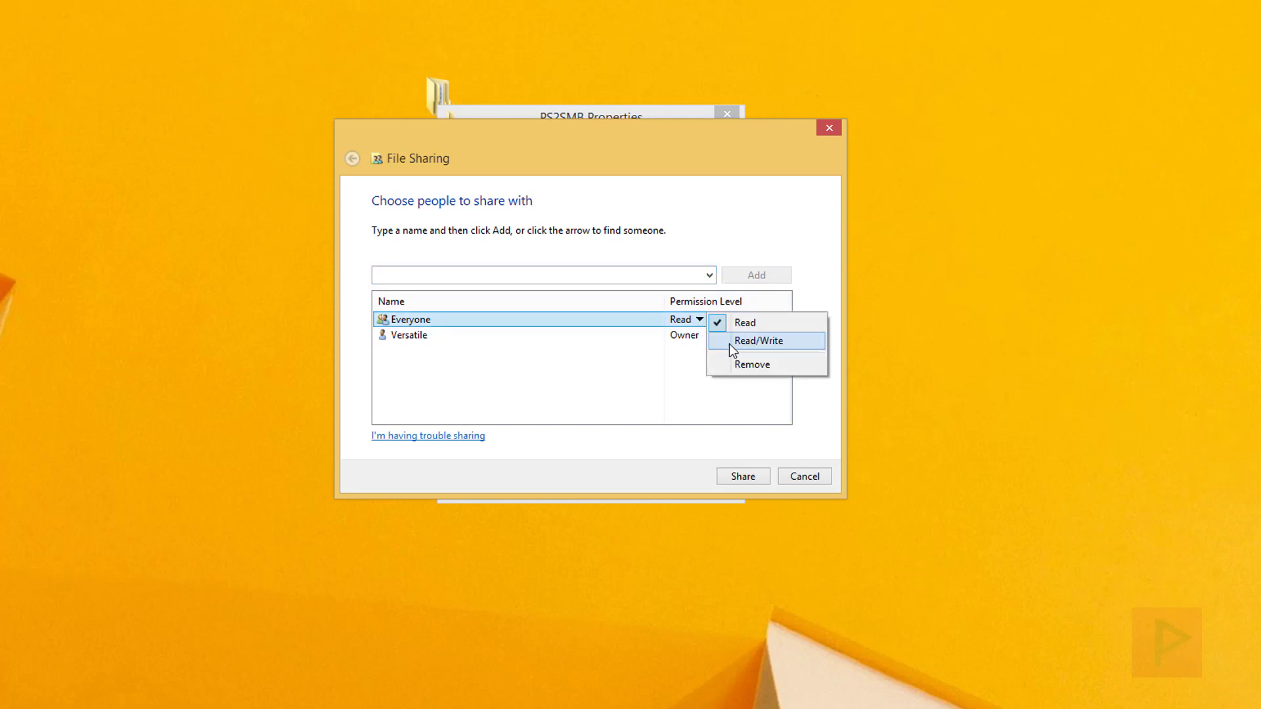
pyautogui.click(729, 345)
pyautogui.click(743, 476)
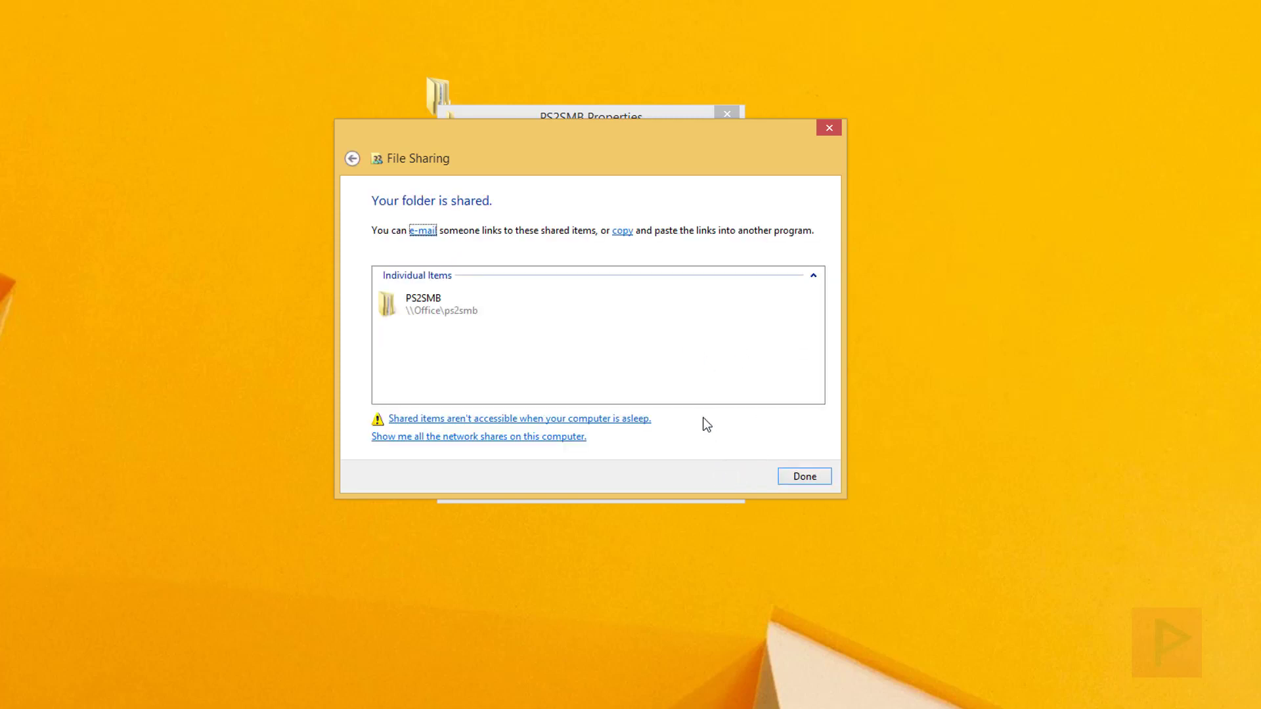
pyautogui.click(807, 477)
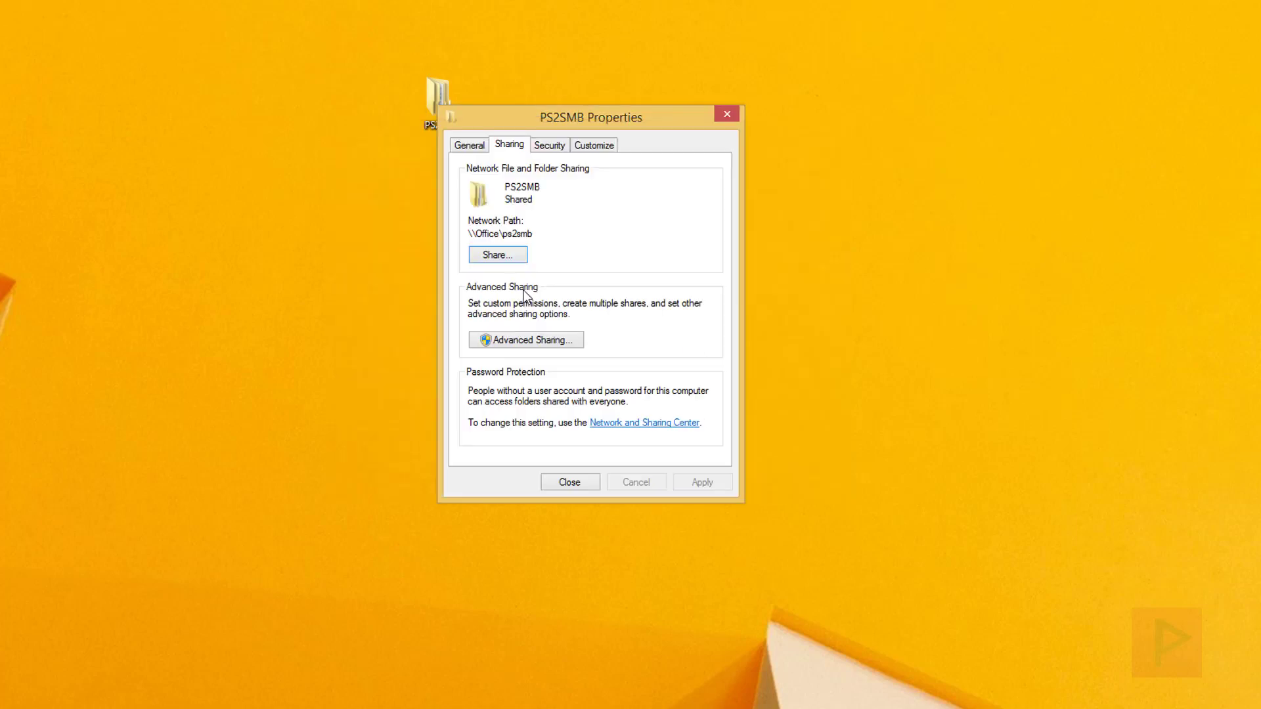
# Step: Open the advanced sharing settings of the PS2SMB folder and enable sharing of this folder
pyautogui.click(560, 340)
pyautogui.click(489, 175)
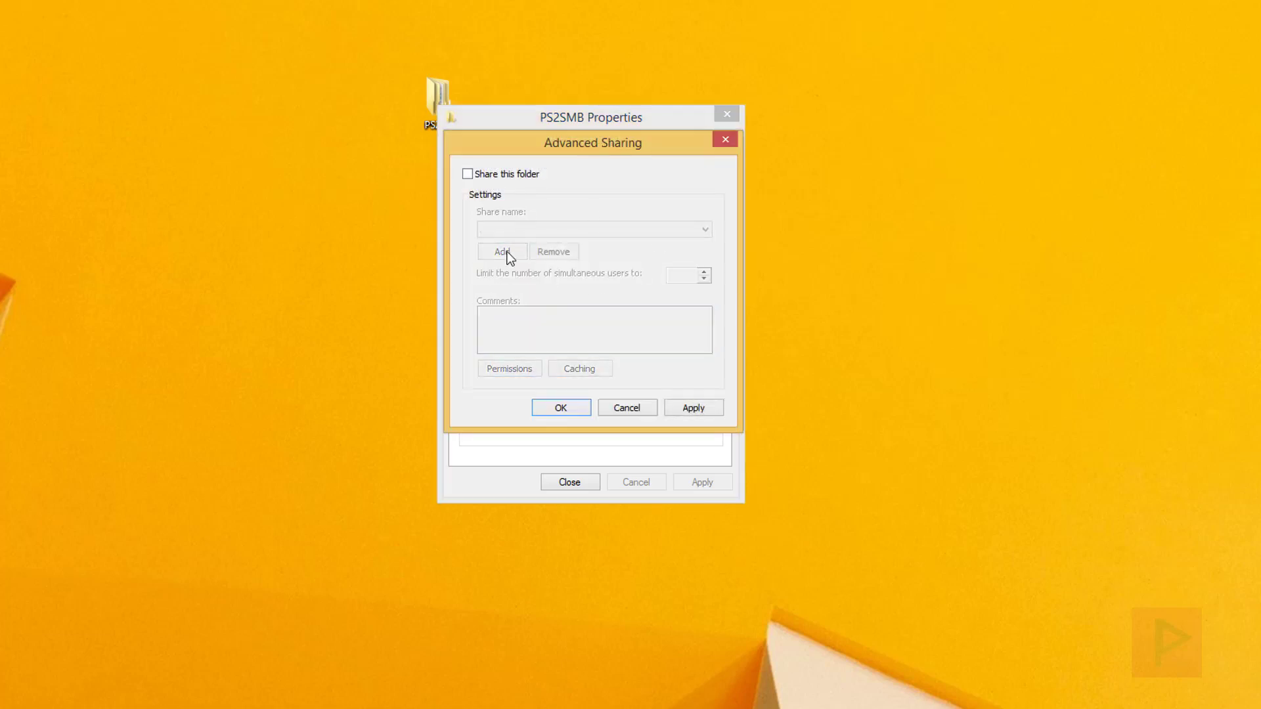
pyautogui.click(474, 176)
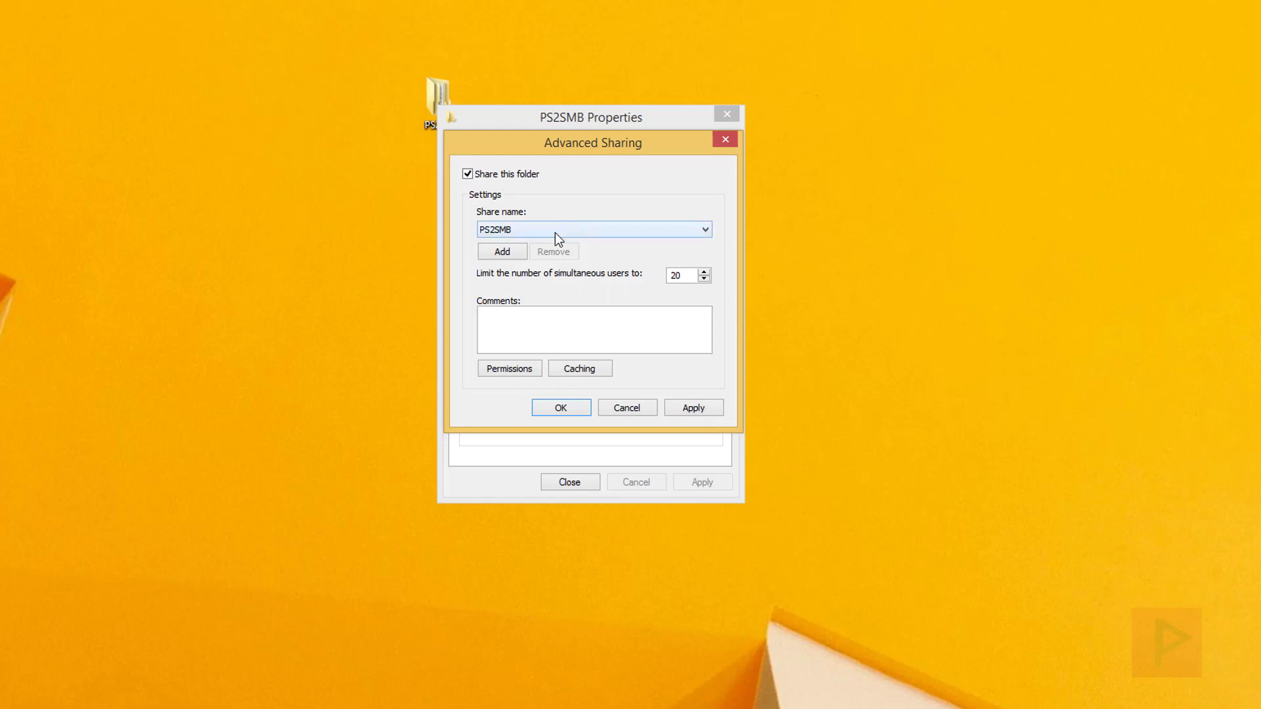
pyautogui.click(554, 233)
pyautogui.click(563, 247)
pyautogui.click(503, 256)
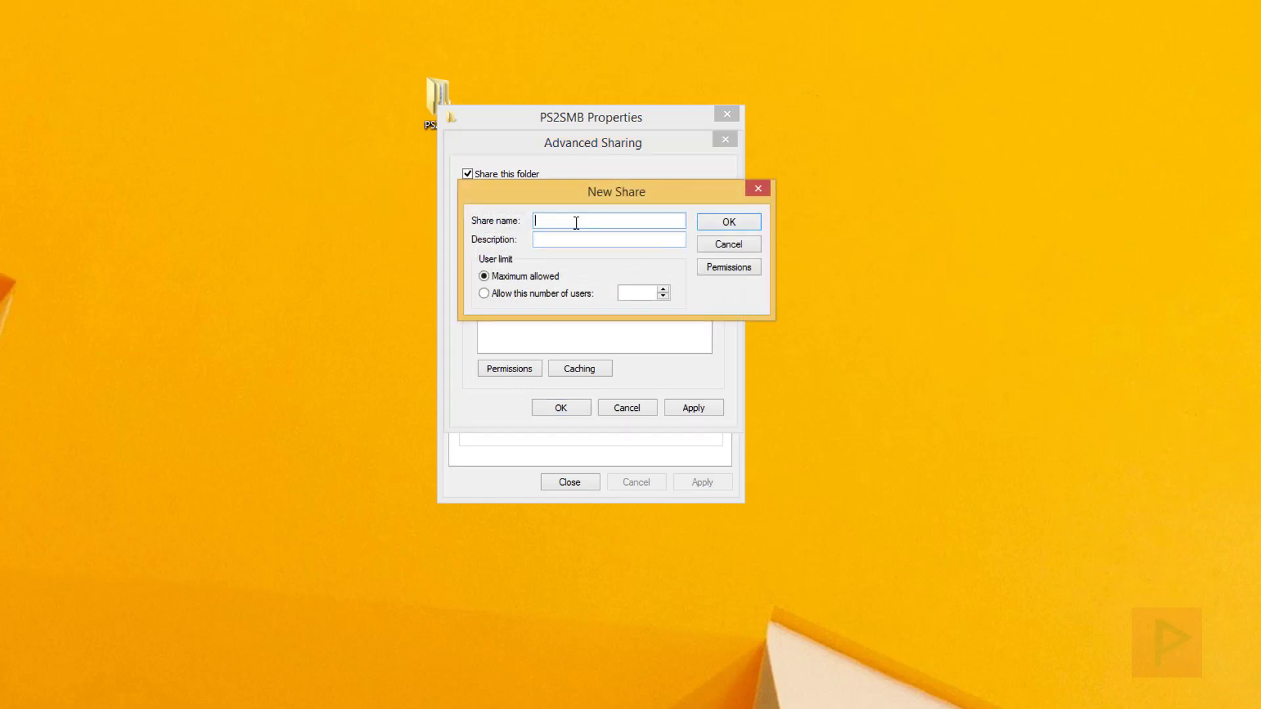
pyautogui.click(743, 247)
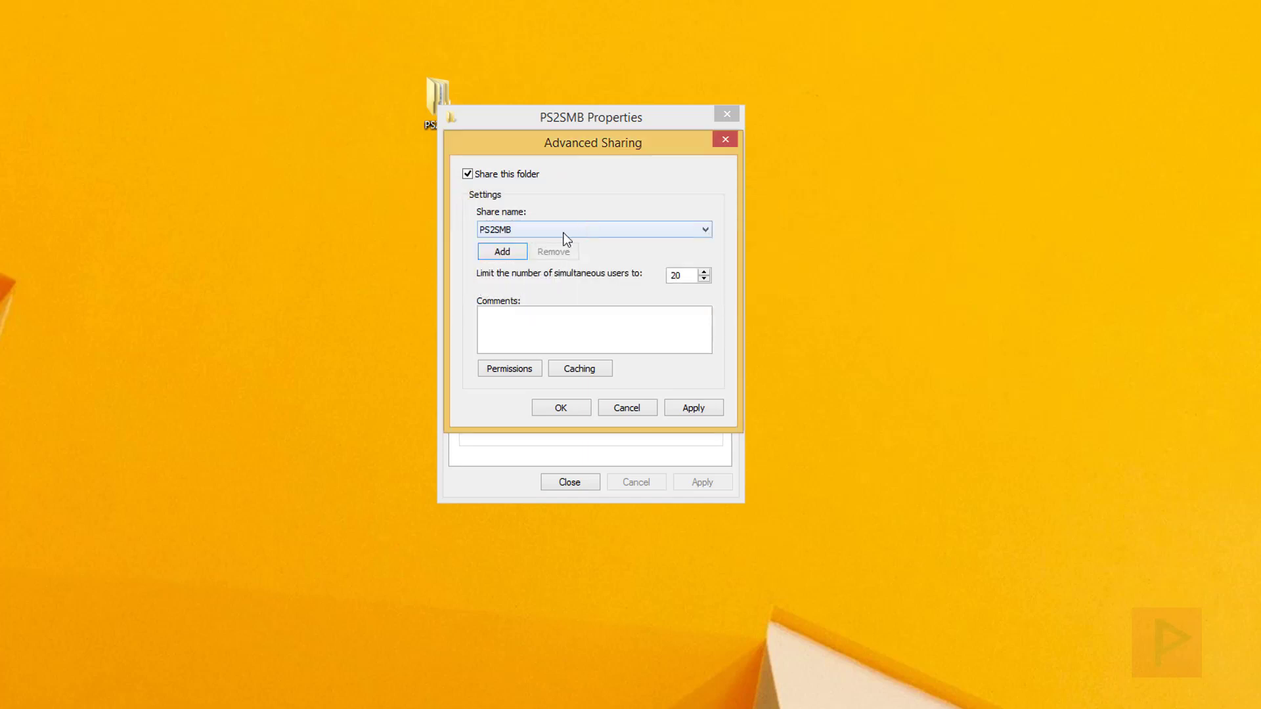
# Step: Review Everyone's share permissions for PS2SMB, accept the advanced sharing settings and close the folder properties
pyautogui.click(515, 369)
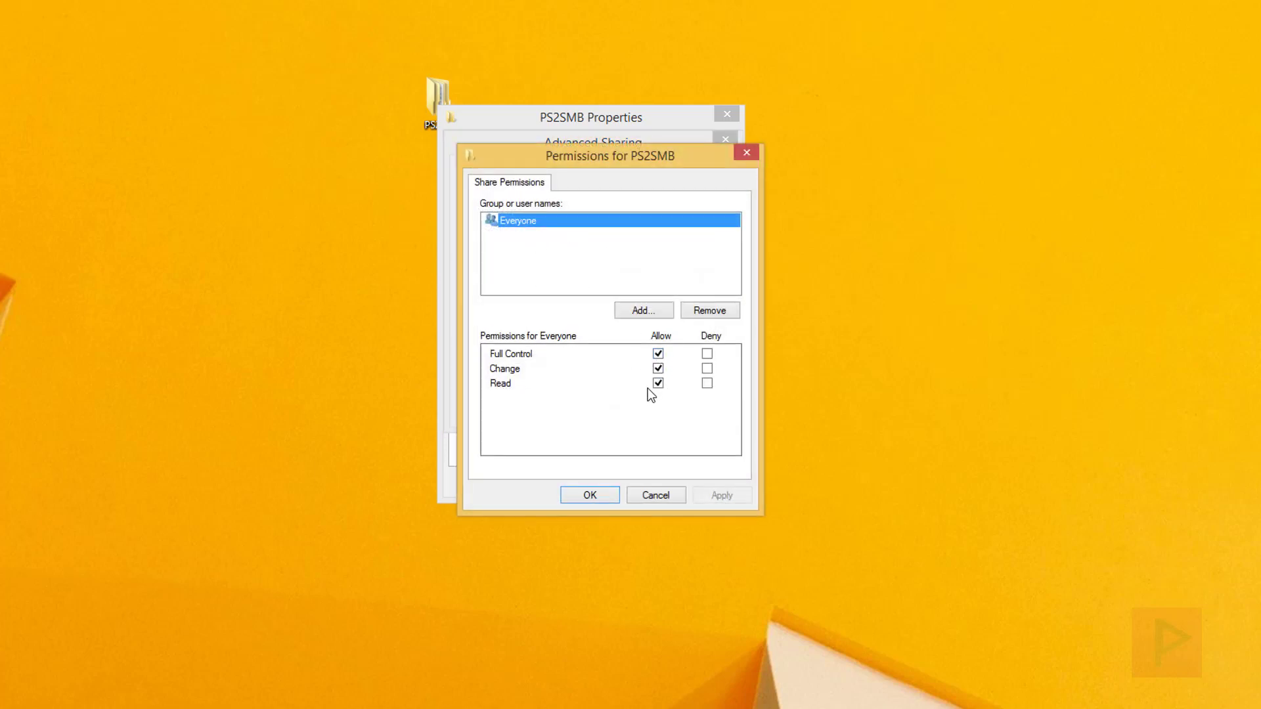
pyautogui.click(592, 495)
pyautogui.click(562, 409)
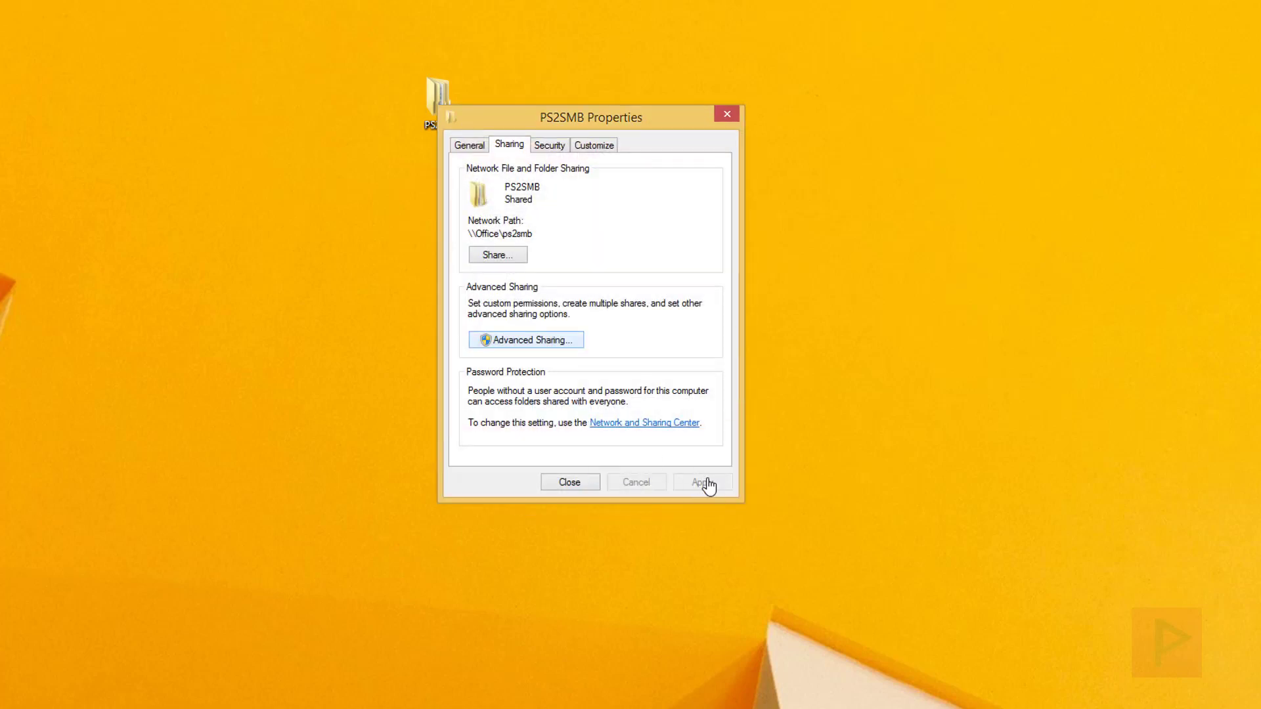
pyautogui.click(573, 483)
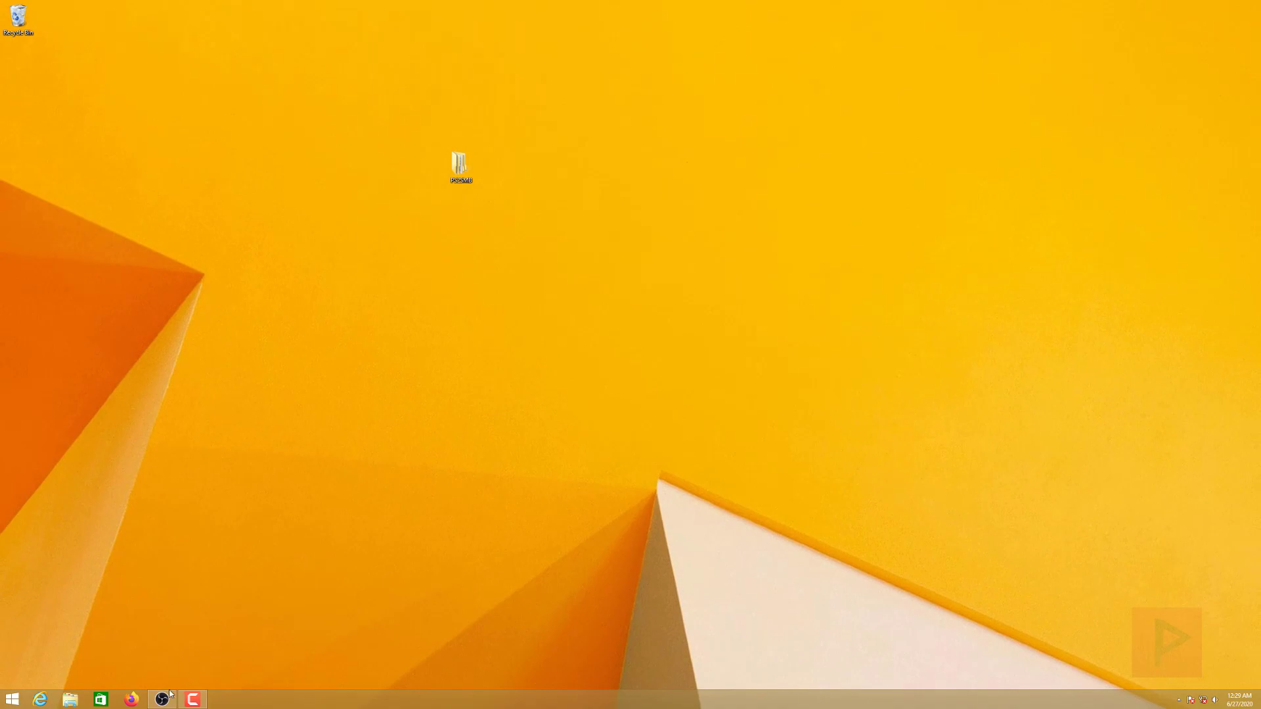
# Step: Switch to OBS and unmute the Mic/Aux audio source
pyautogui.click(162, 700)
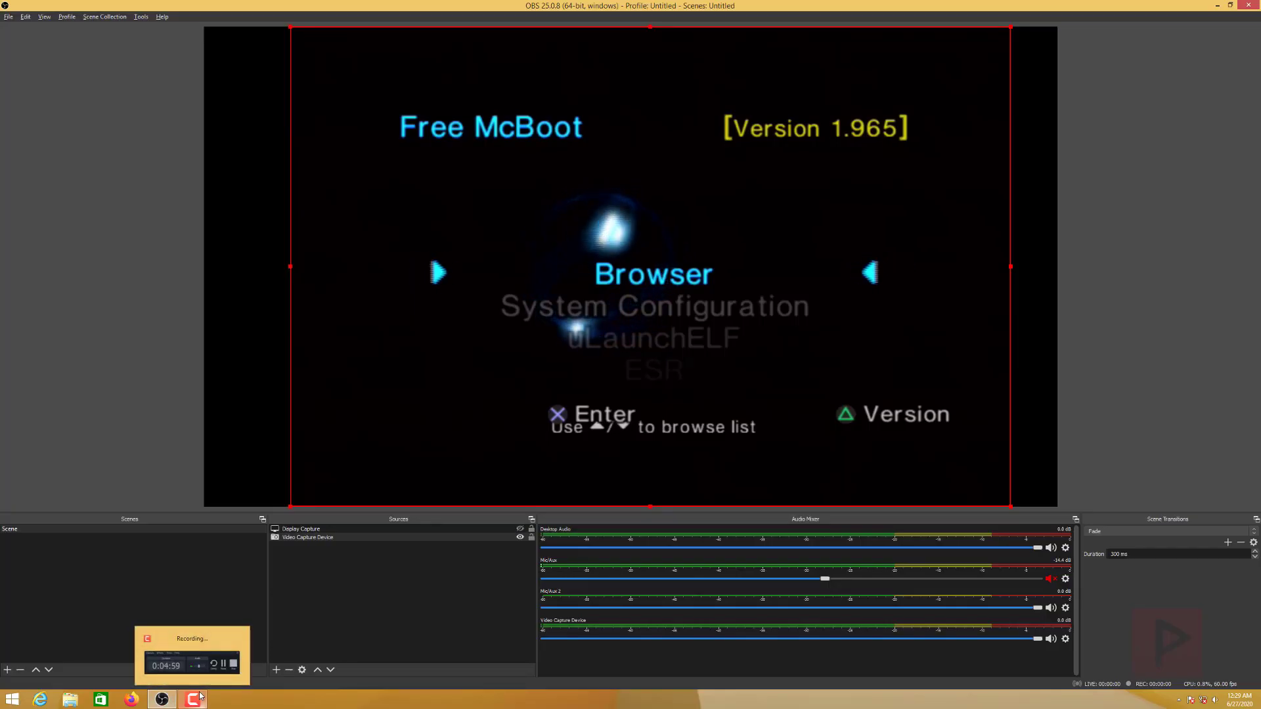
pyautogui.click(1051, 579)
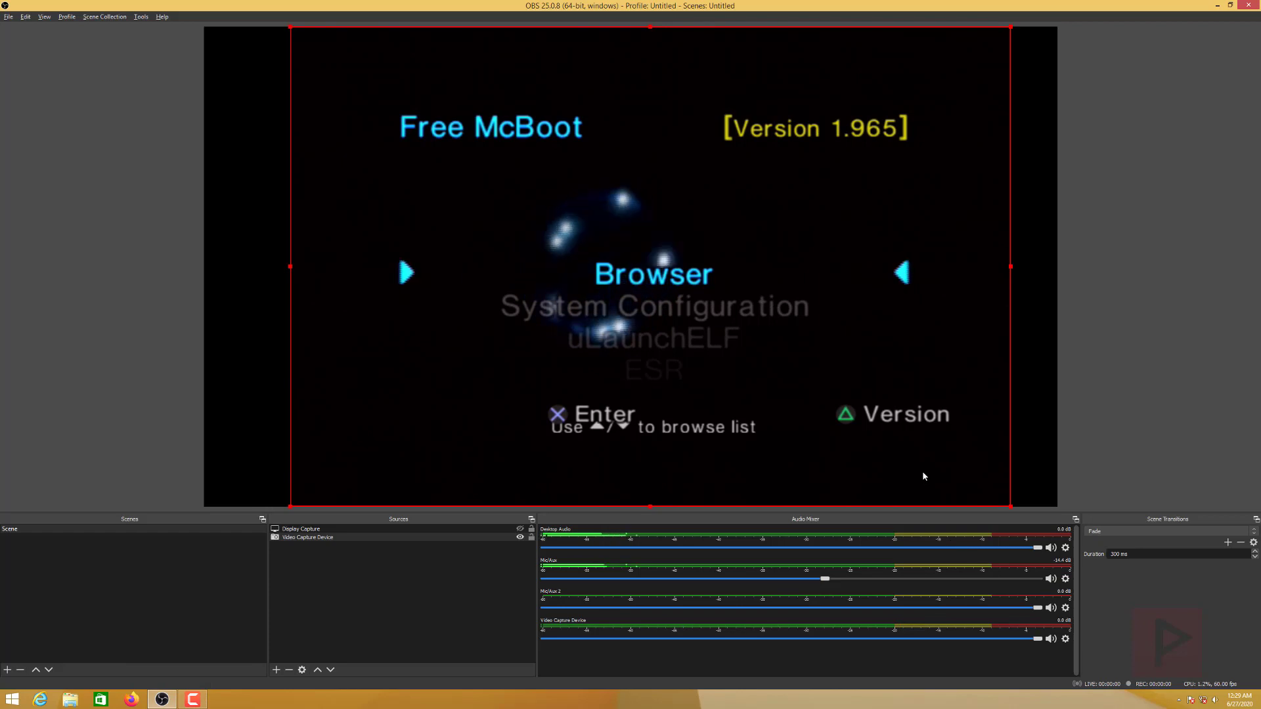
# Step: Search Windows for "control panel" and open the adapter list through the Network and Sharing Center
pyautogui.click(15, 702)
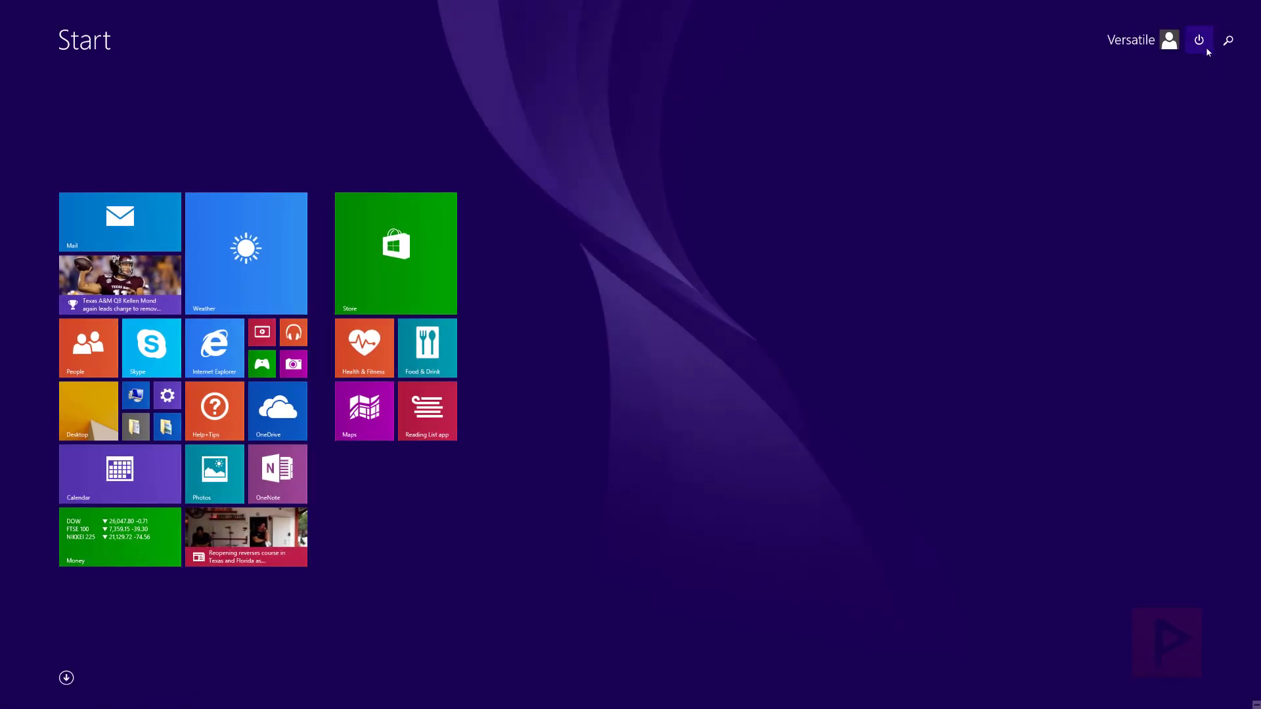
pyautogui.click(1229, 41)
pyautogui.write('c')
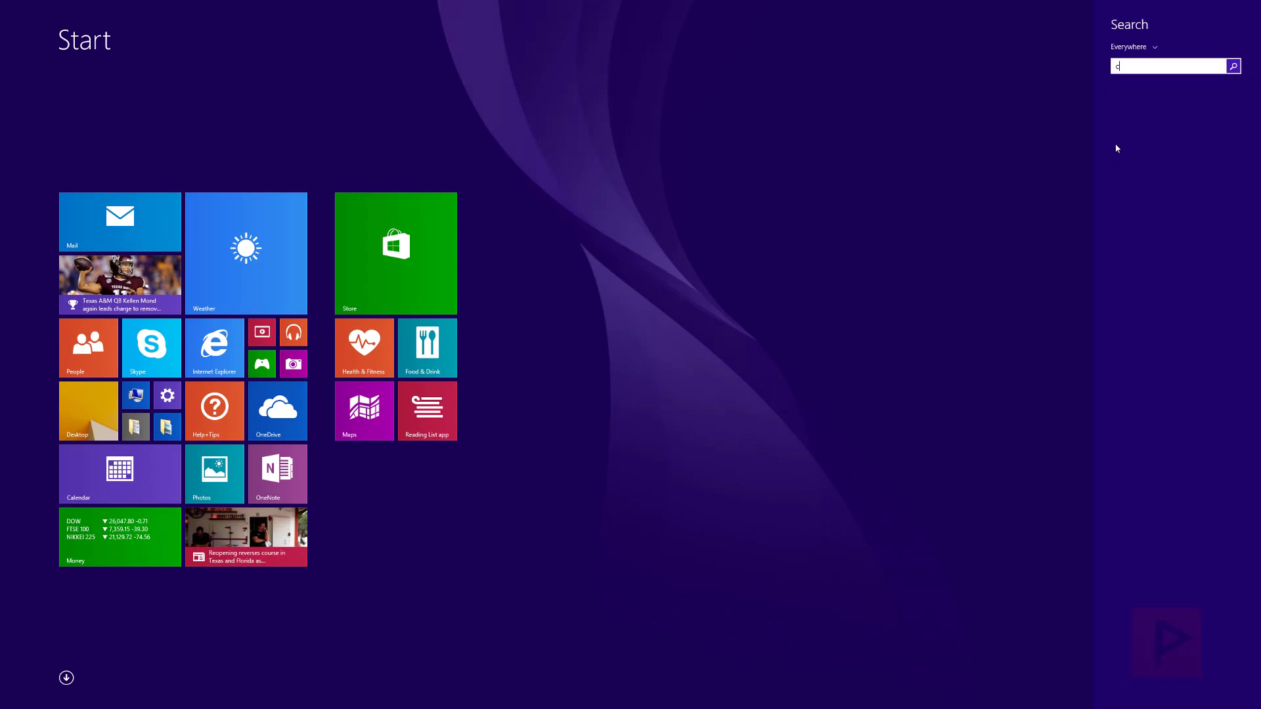
pyautogui.write('ontrol panel')
pyautogui.press('Return')
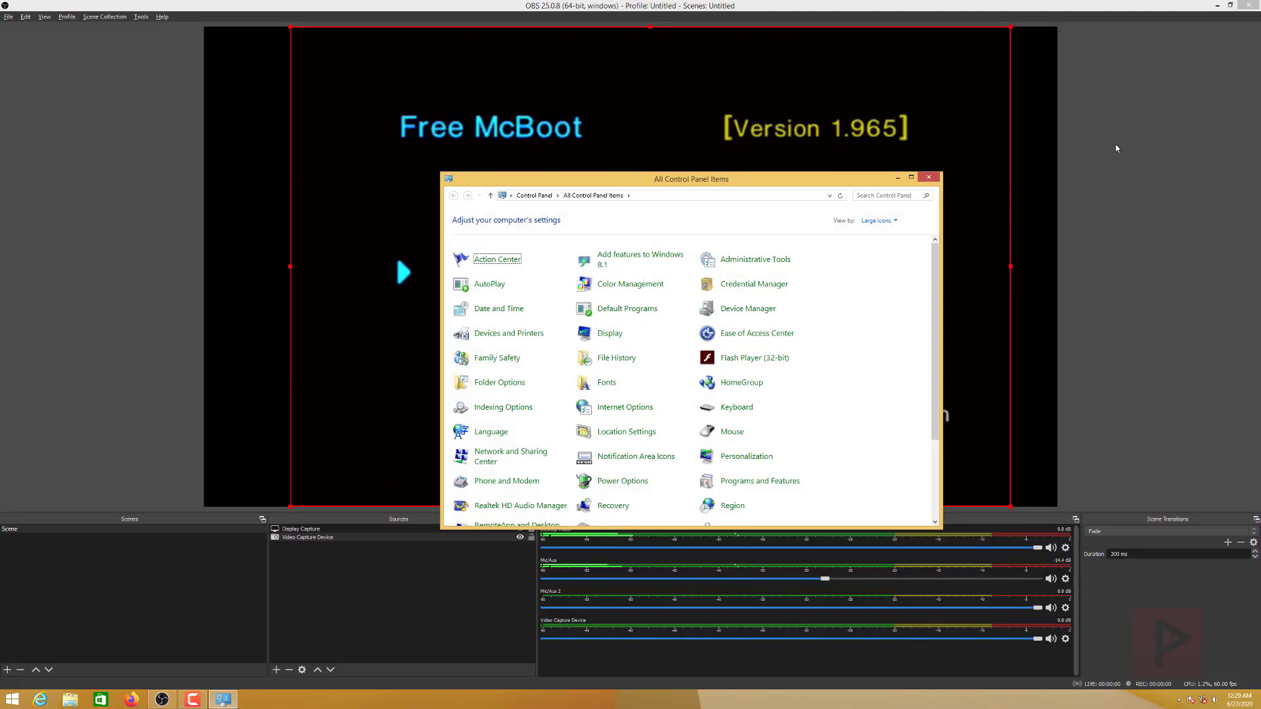
pyautogui.click(564, 450)
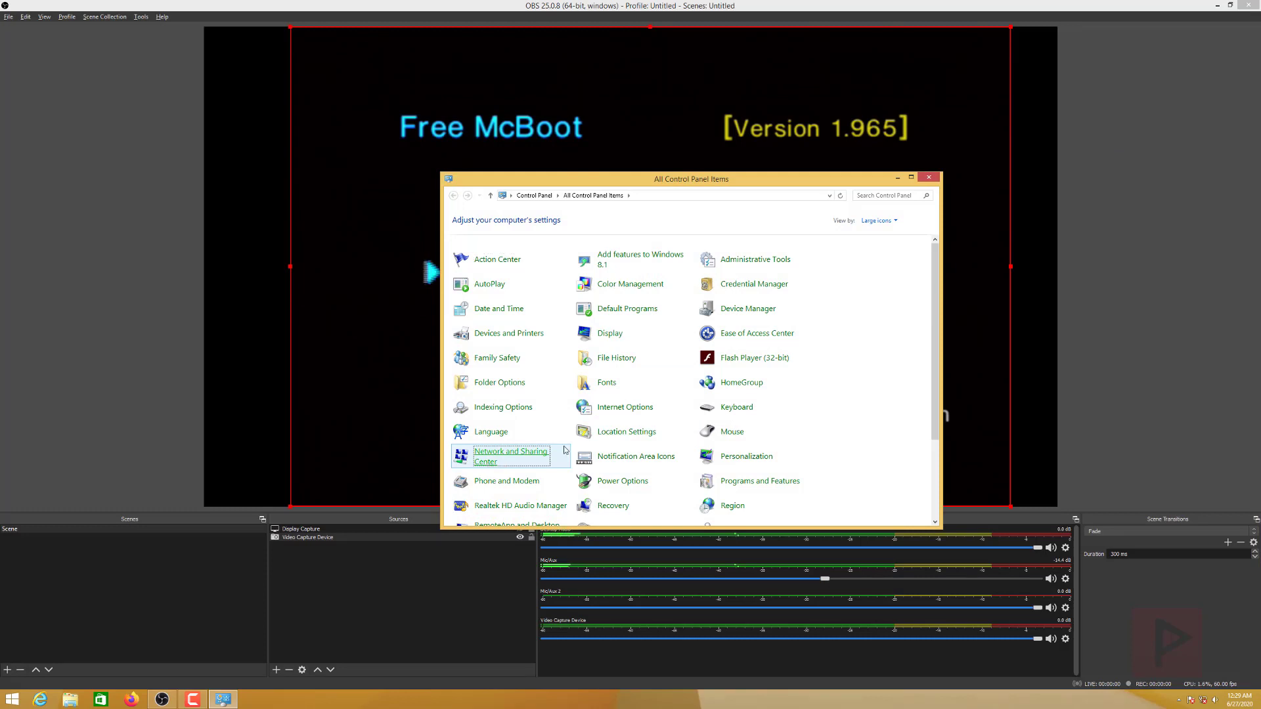
pyautogui.click(499, 234)
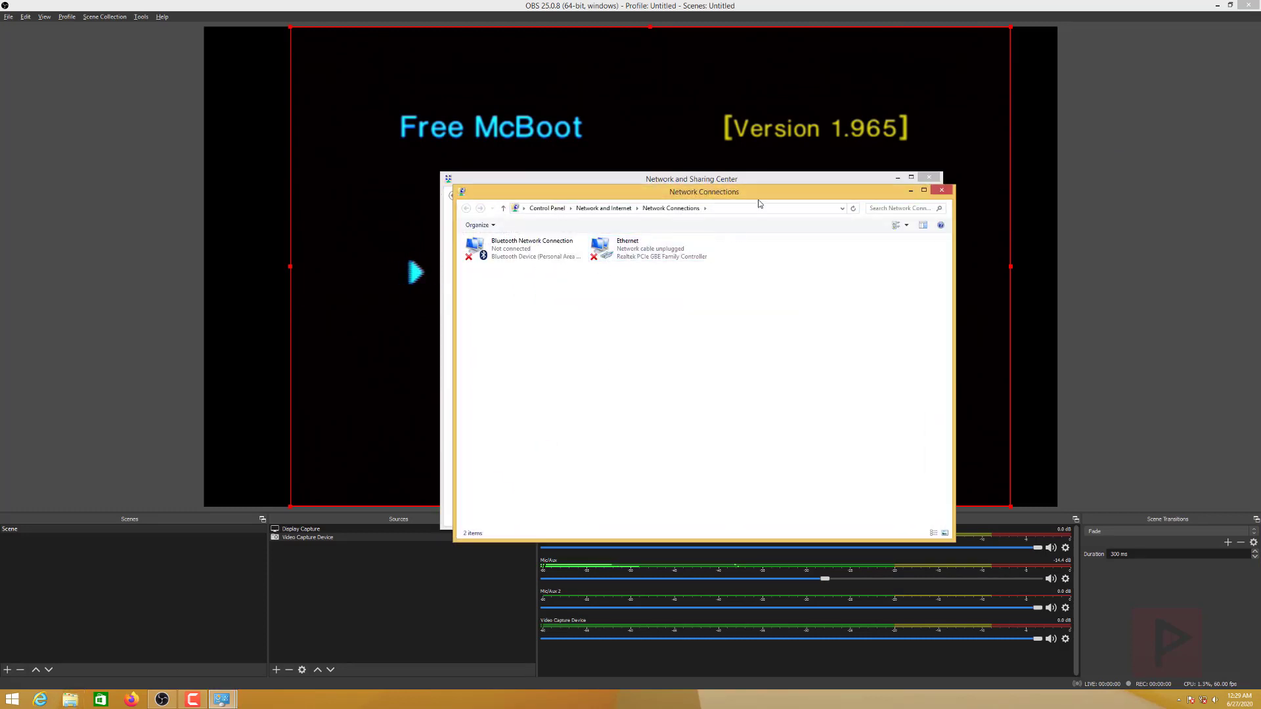
# Step: Move the Network Connections window clear of the video preview, close the Network and Sharing Center and return to OBS
pyautogui.moveTo(702, 191); pyautogui.dragTo(250, 541)
pyautogui.click(929, 177)
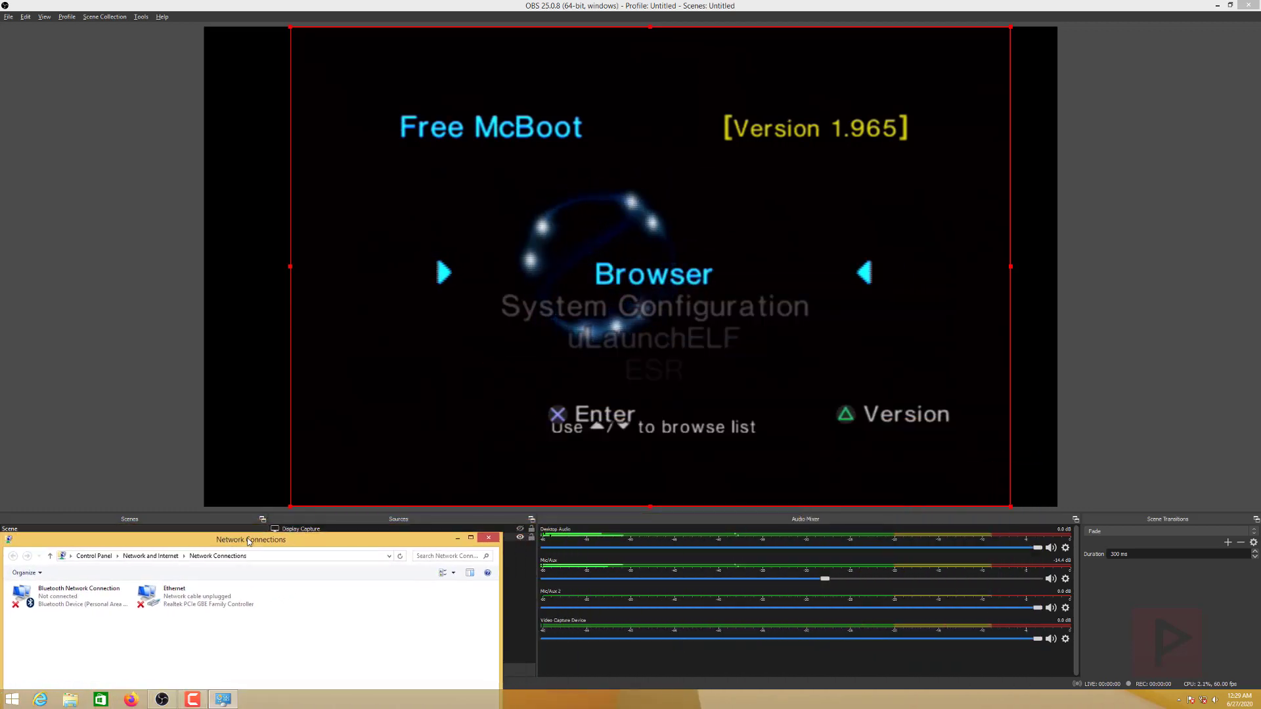
pyautogui.click(825, 359)
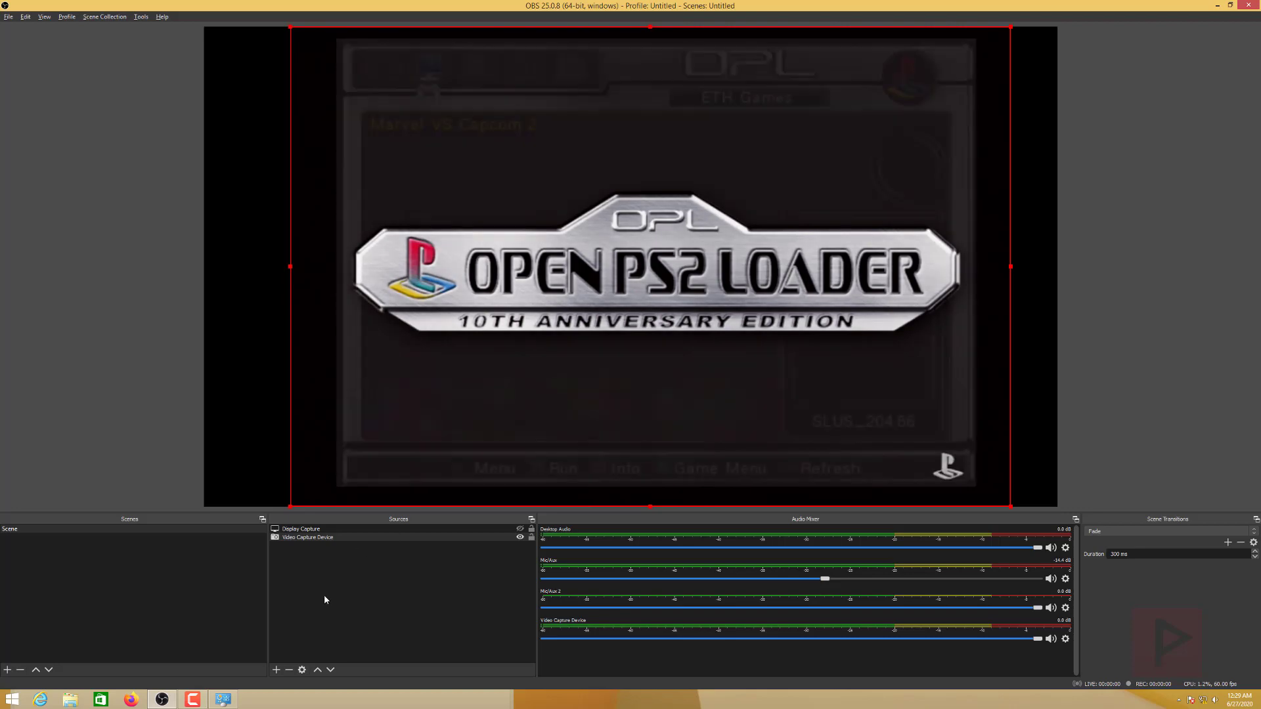
# Step: Check the Ethernet adapter's status in Network Connections and close the window
pyautogui.click(223, 704)
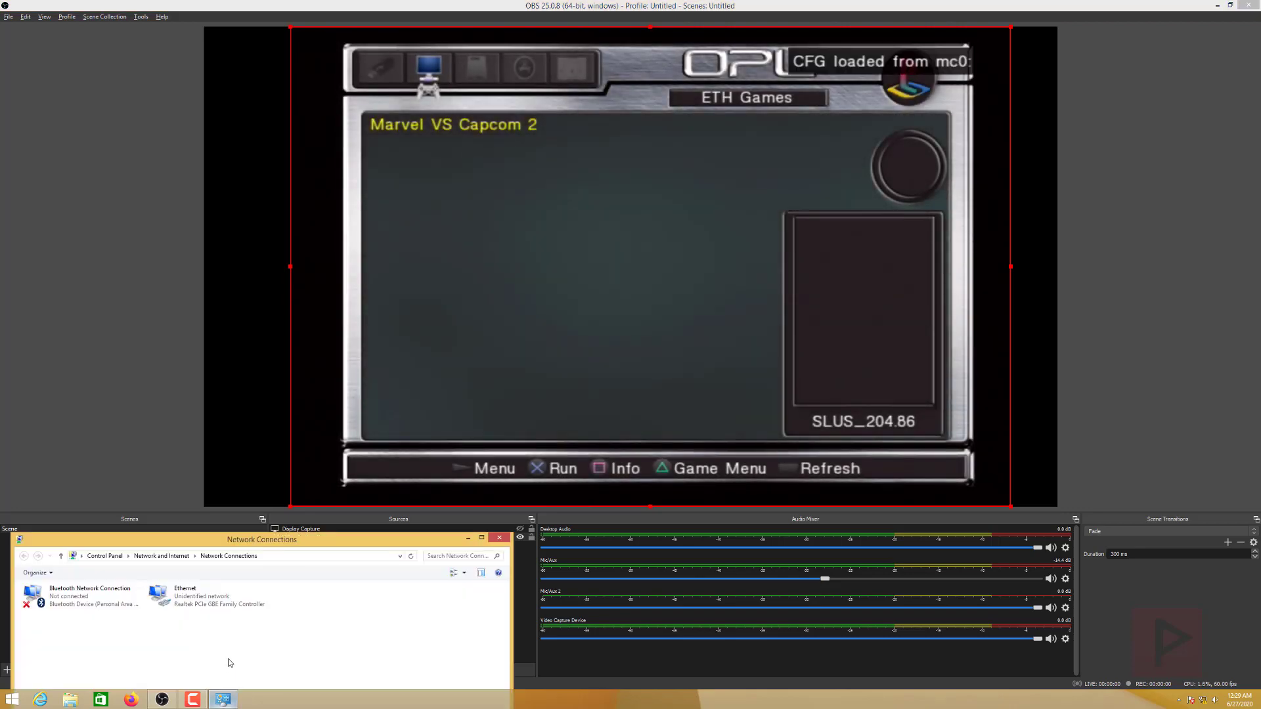
pyautogui.moveTo(270, 525); pyautogui.dragTo(473, 307)
pyautogui.click(369, 378)
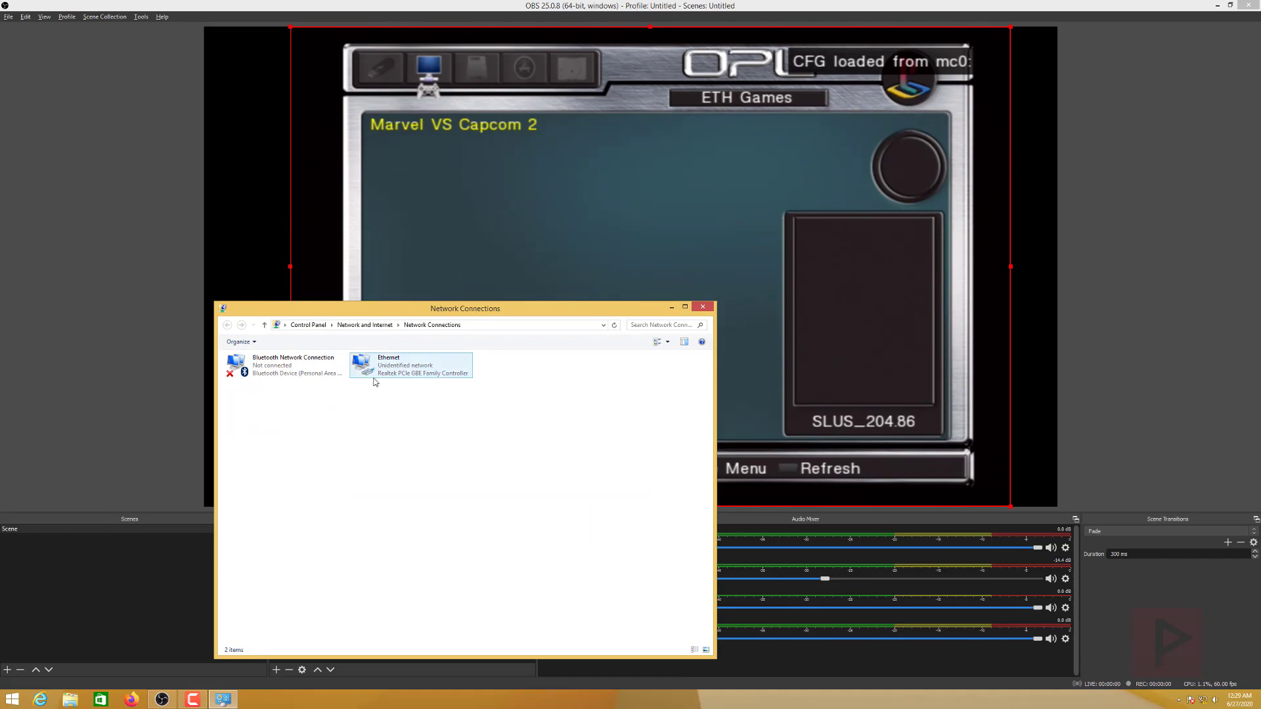
pyautogui.click(703, 307)
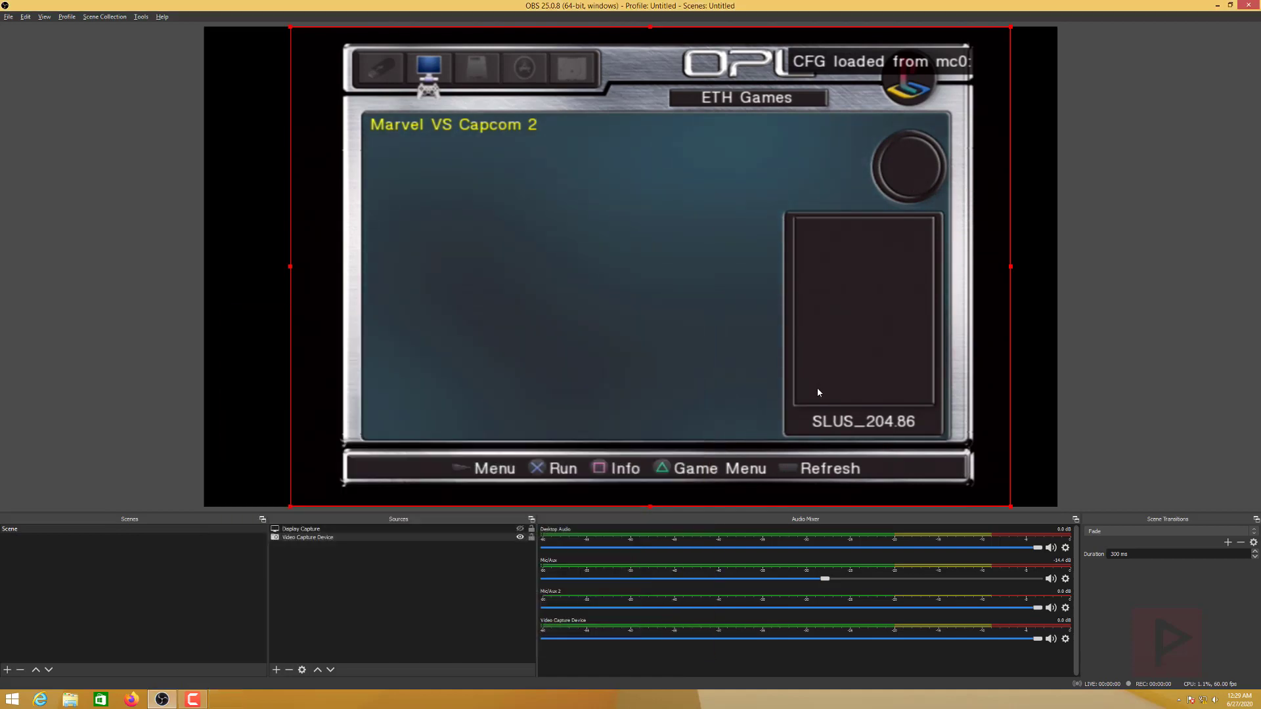
# Step: Show the video capture source in a fullscreen projector on the Dell S2716DG display
pyautogui.rightClick(817, 388)
pyautogui.moveTo(882, 337)
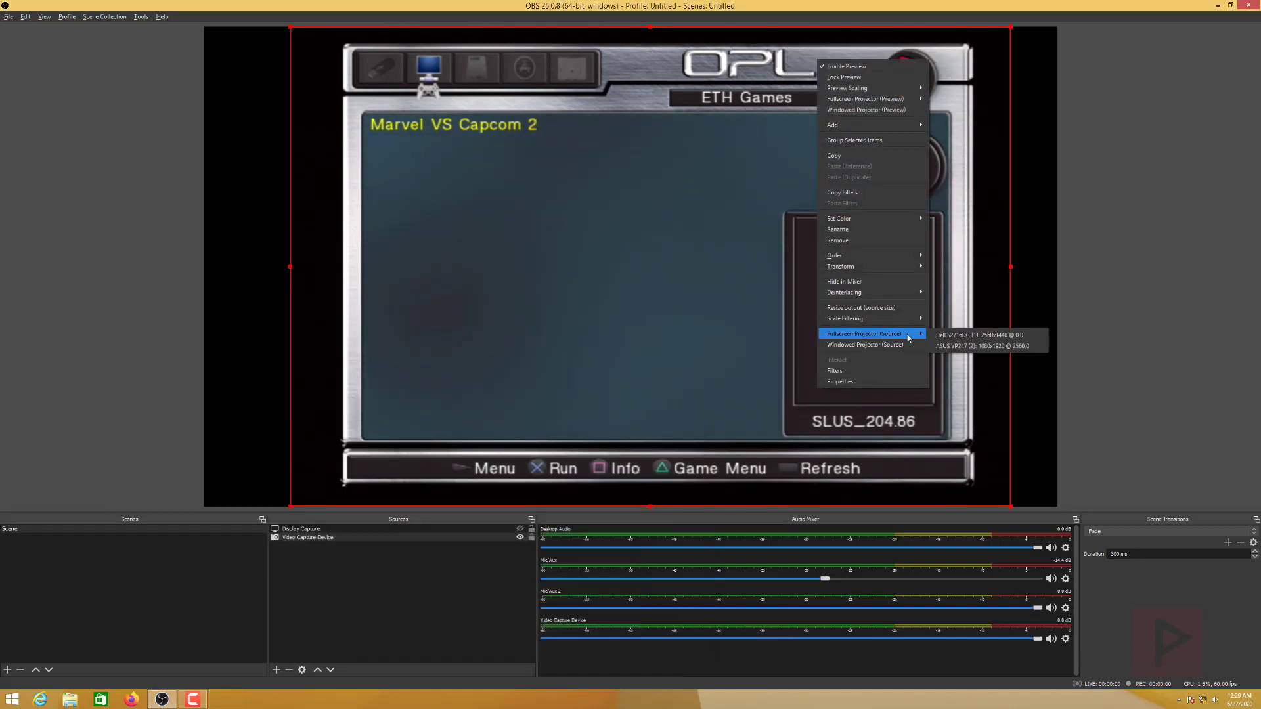
pyautogui.click(952, 337)
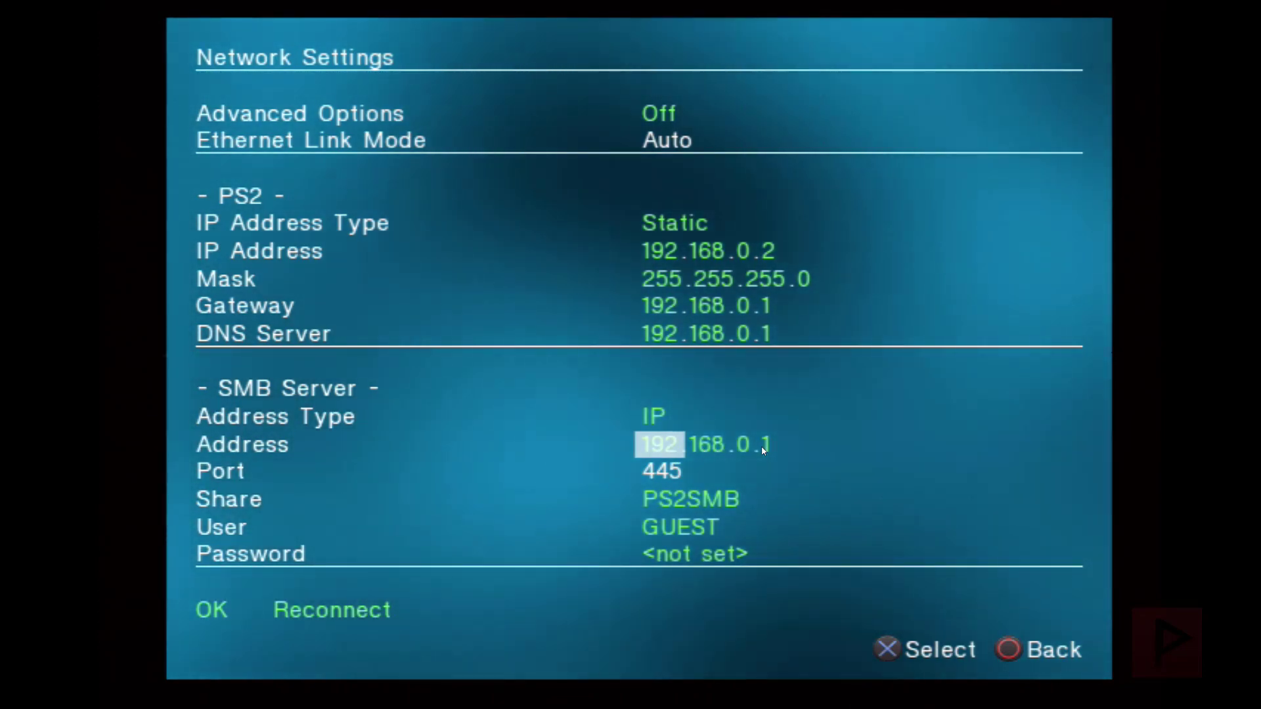
# Step: Examine each segment of the SMB server's IP address in the Open PS2 Loader network settings
pyautogui.press('Right')
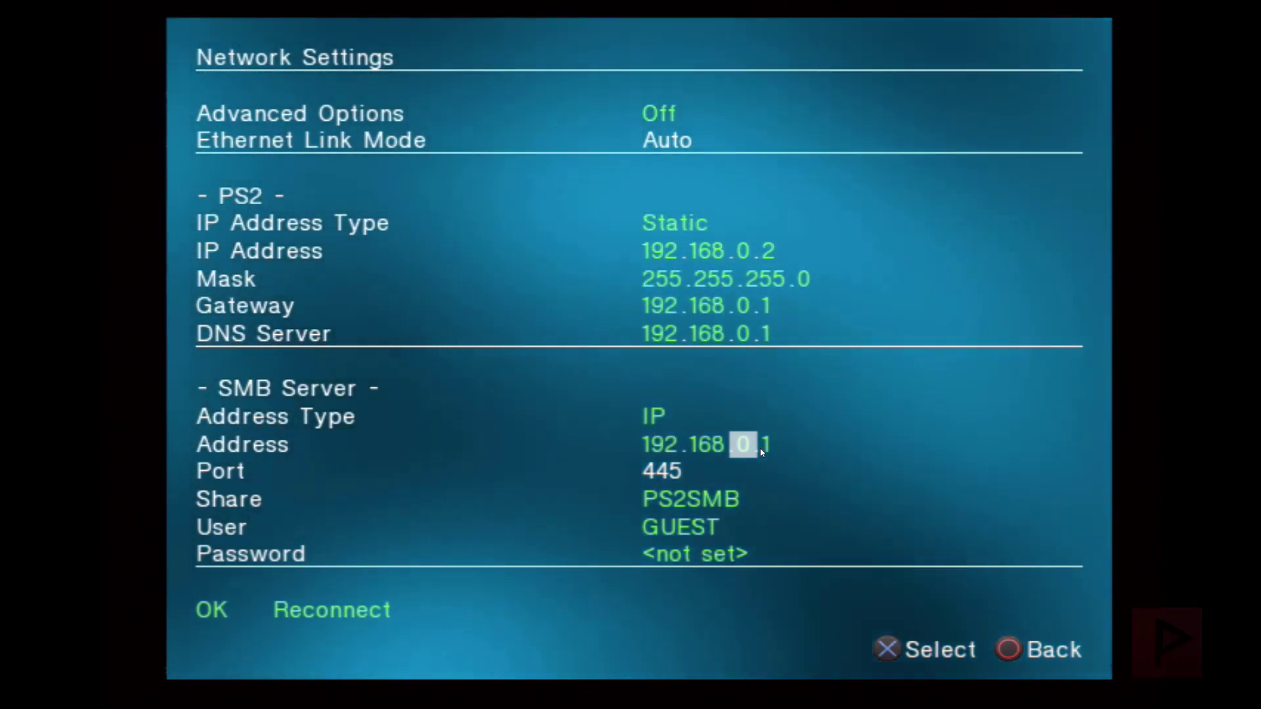
pyautogui.press('Left')
pyautogui.press('Left')
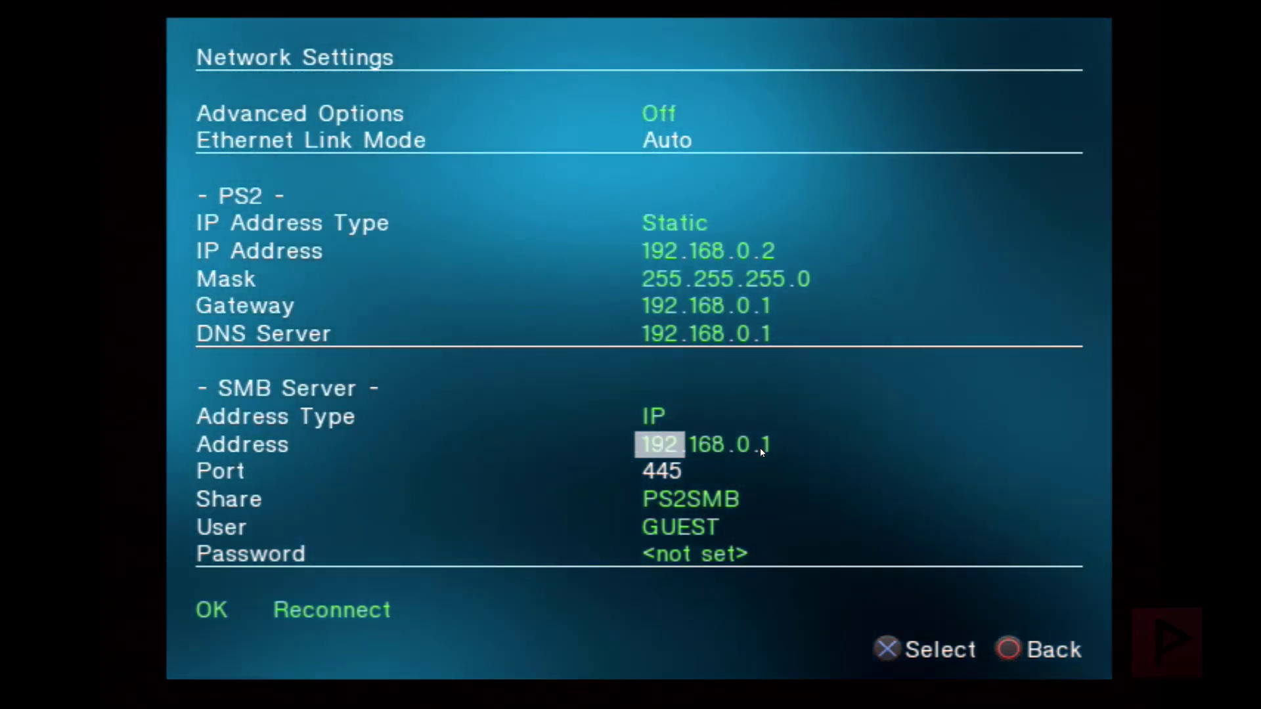
pyautogui.press('Right')
pyautogui.press('Right')
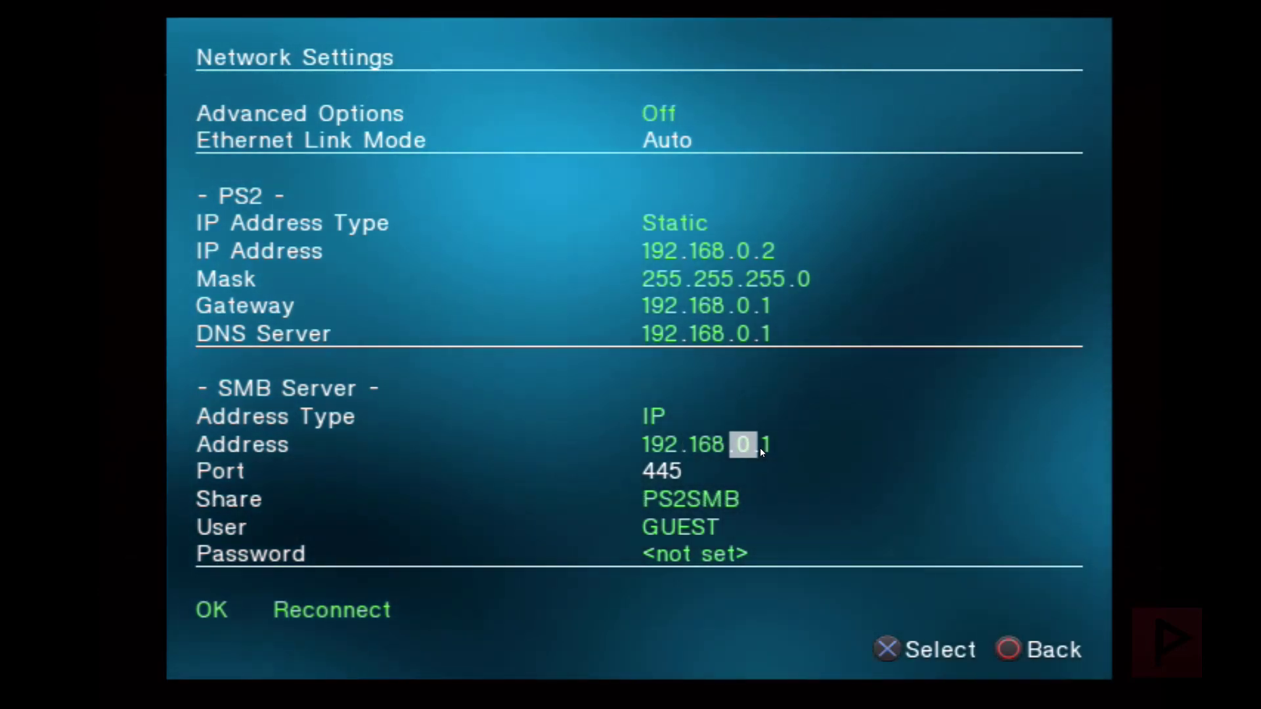
pyautogui.press('Right')
pyautogui.press('Left')
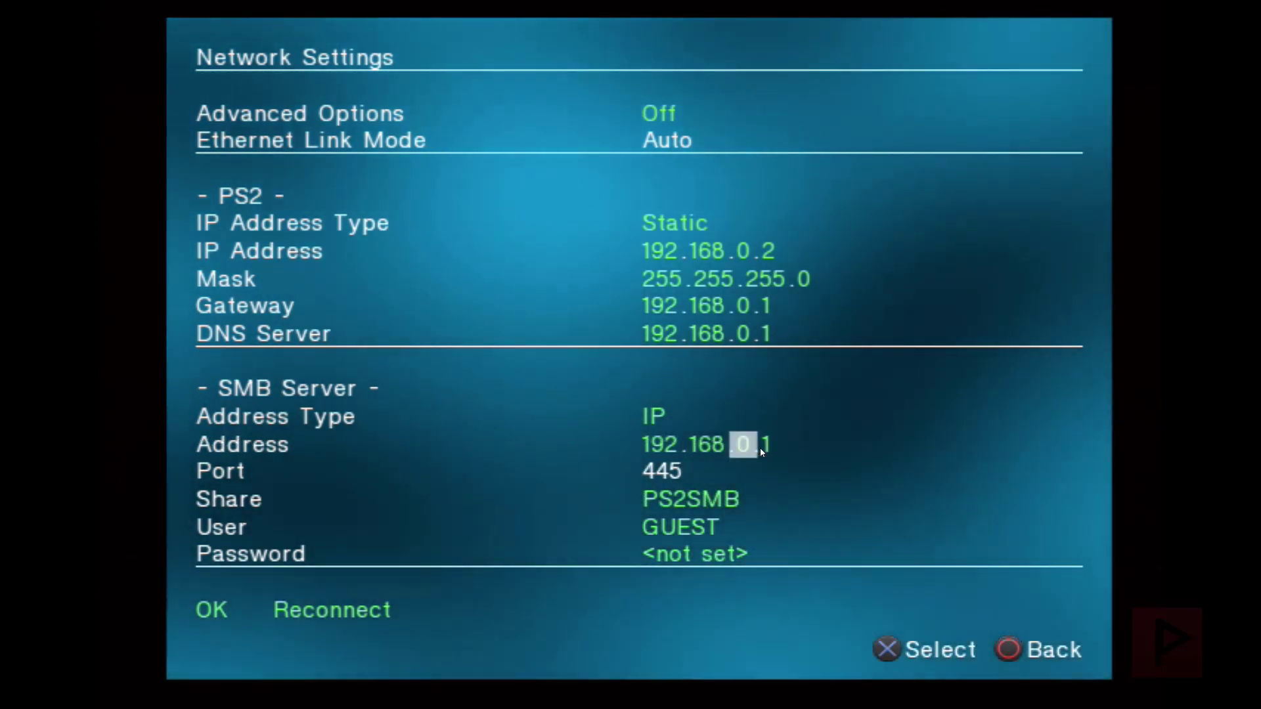
pyautogui.press('Left')
pyautogui.press('Left')
pyautogui.press('Right')
pyautogui.press('Right')
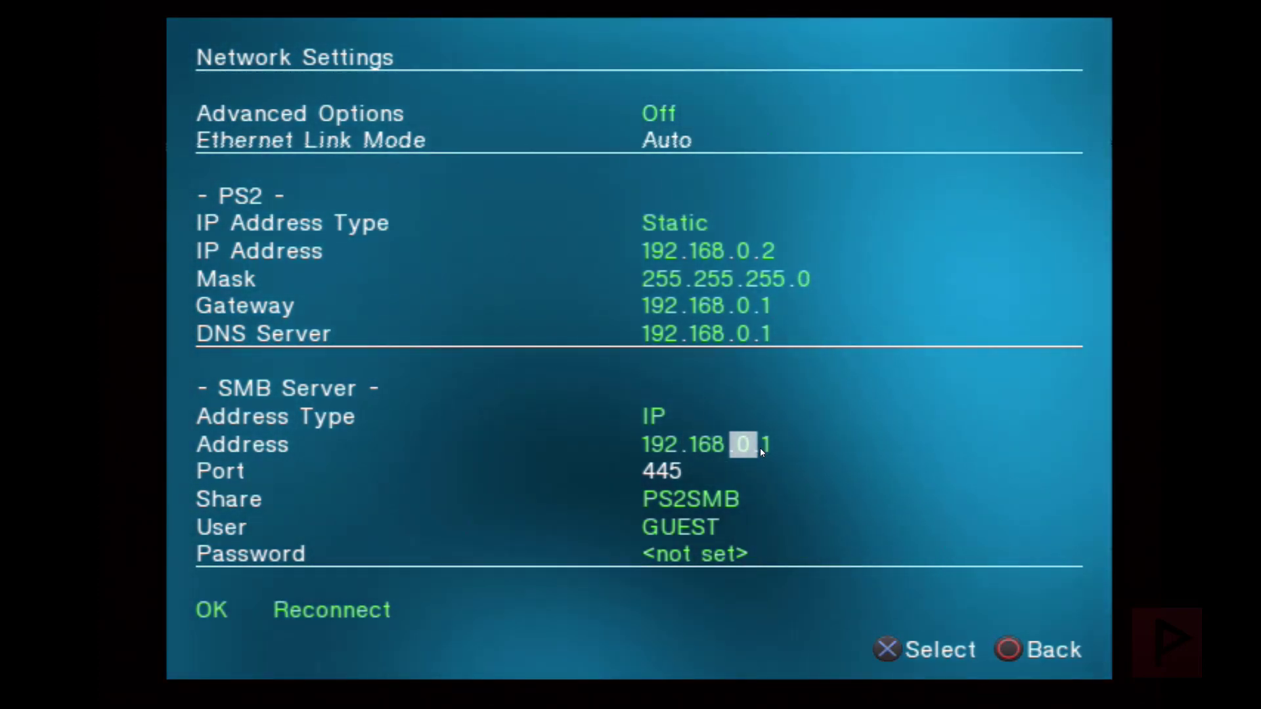
pyautogui.press('Left')
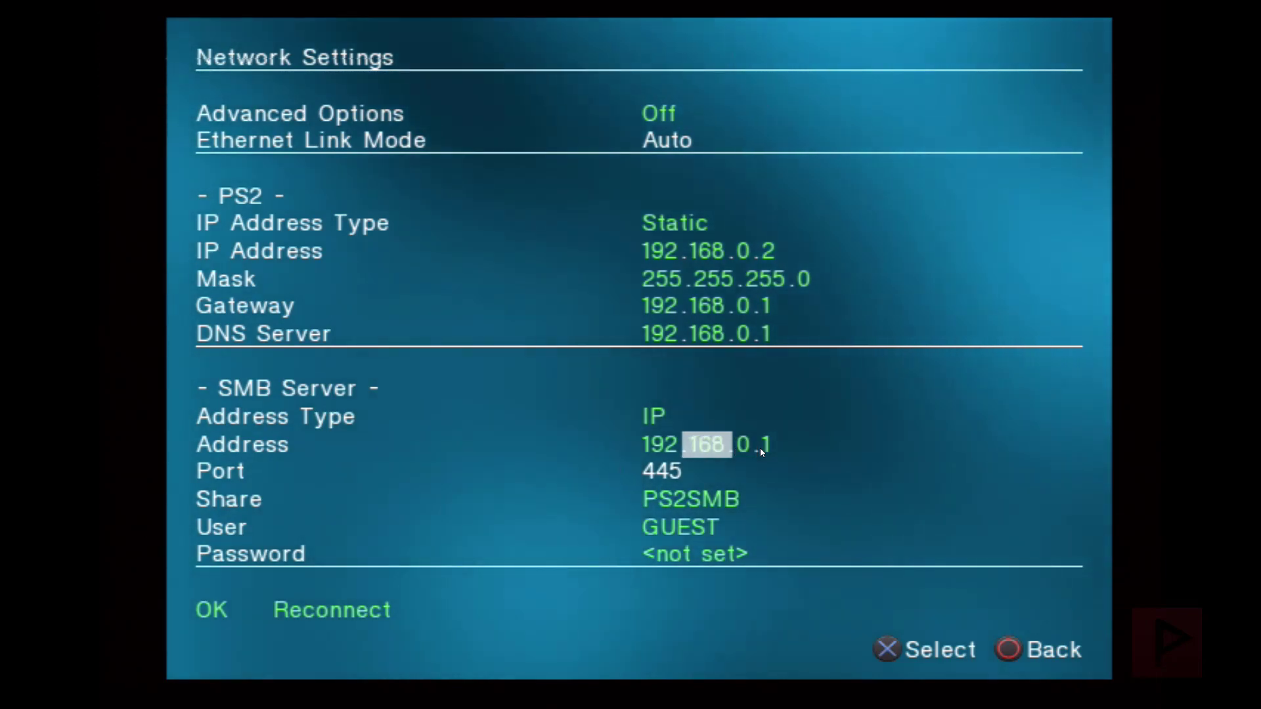
pyautogui.press('Left')
pyautogui.press('Right')
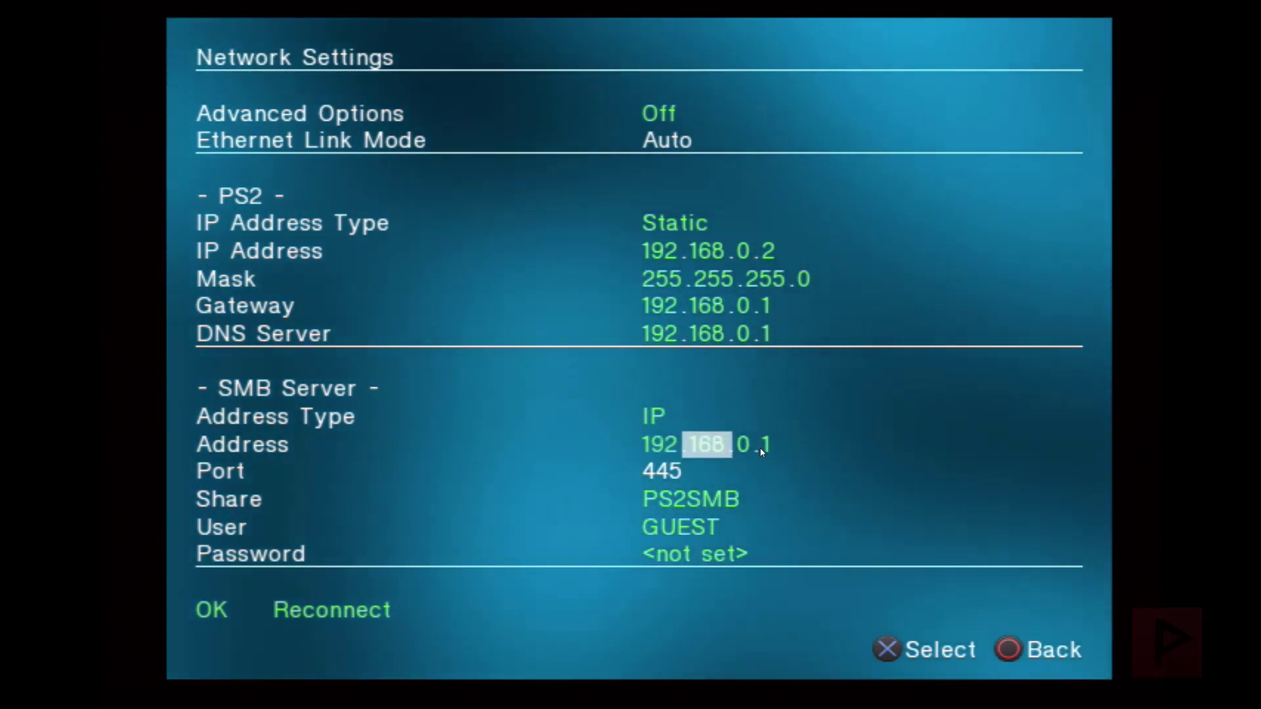
pyautogui.press('Right')
pyautogui.press('Right')
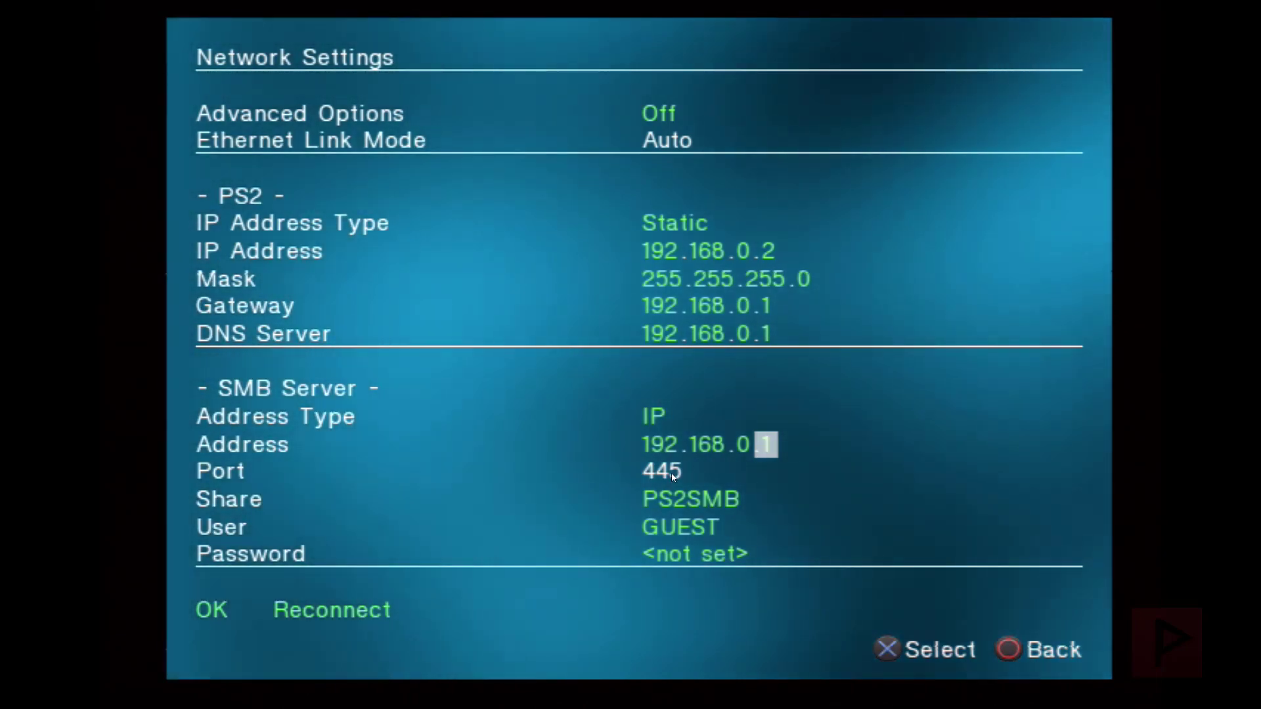
# Step: Review the SMB server's share, user and password entries and reconnect to the network
pyautogui.press('Return')
pyautogui.press('Down')
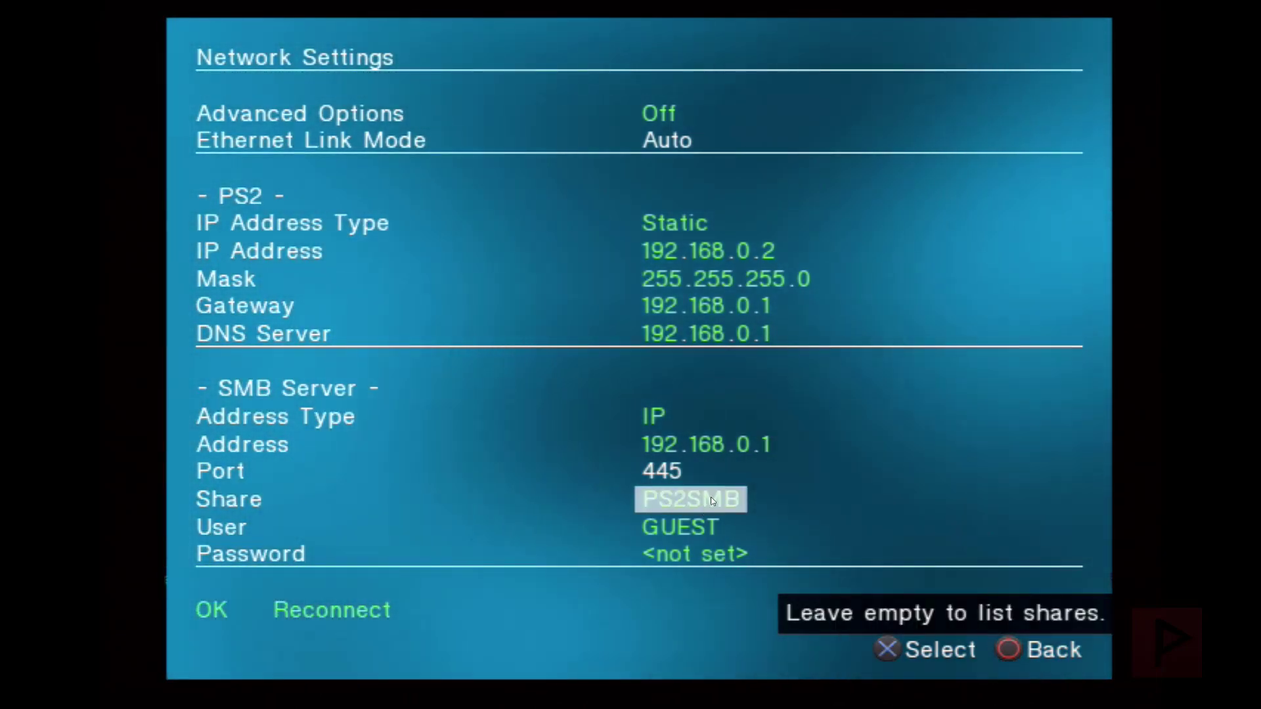
pyautogui.press('Down')
pyautogui.press('Down')
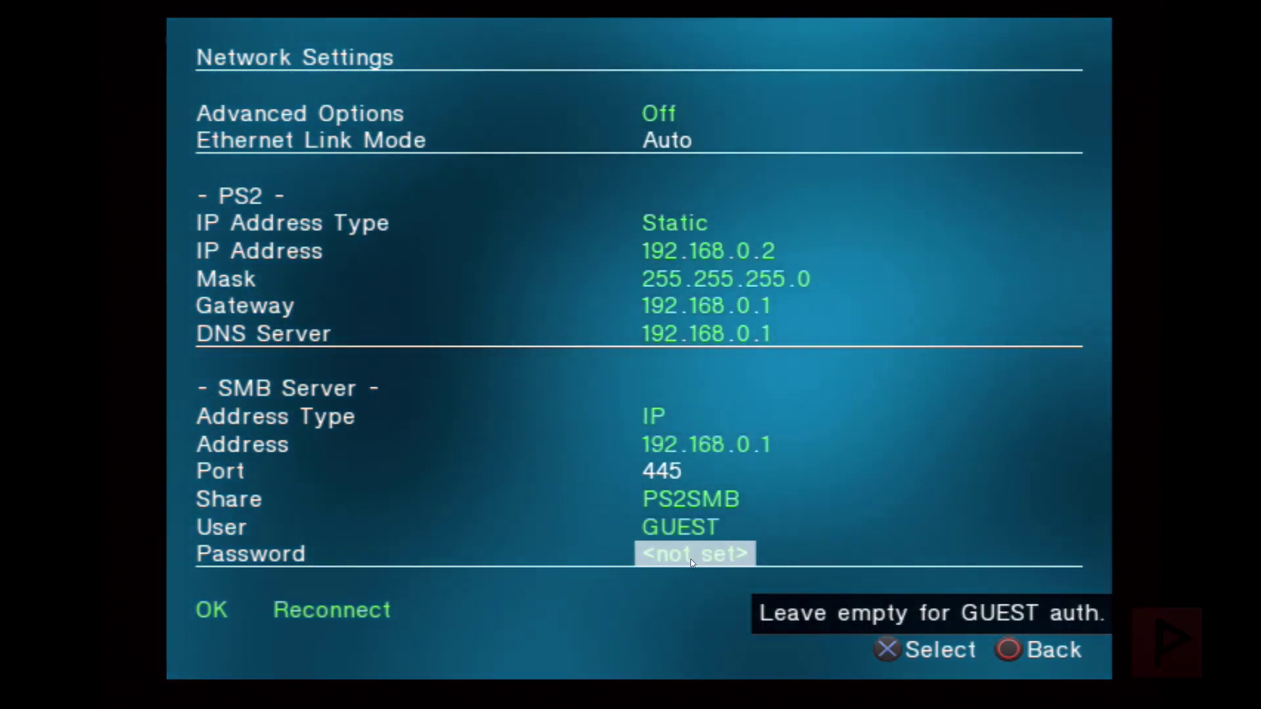
pyautogui.press('Down')
pyautogui.press('Right')
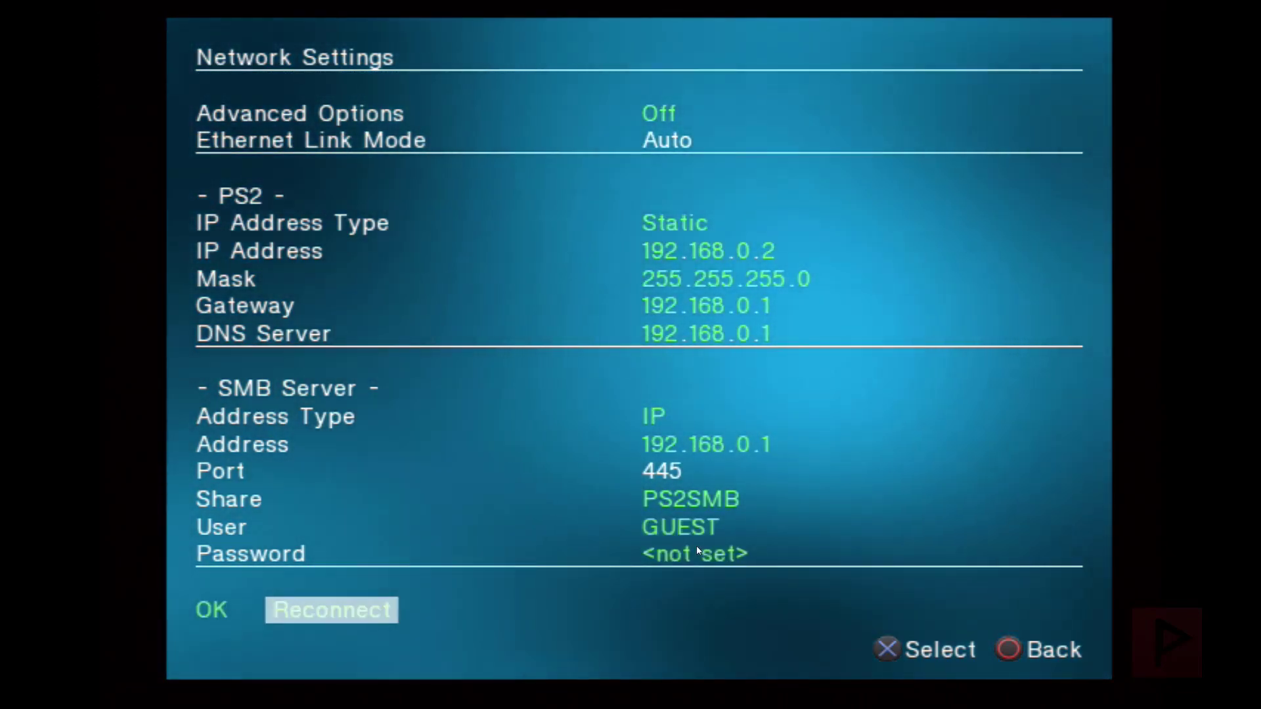
pyautogui.press('Return')
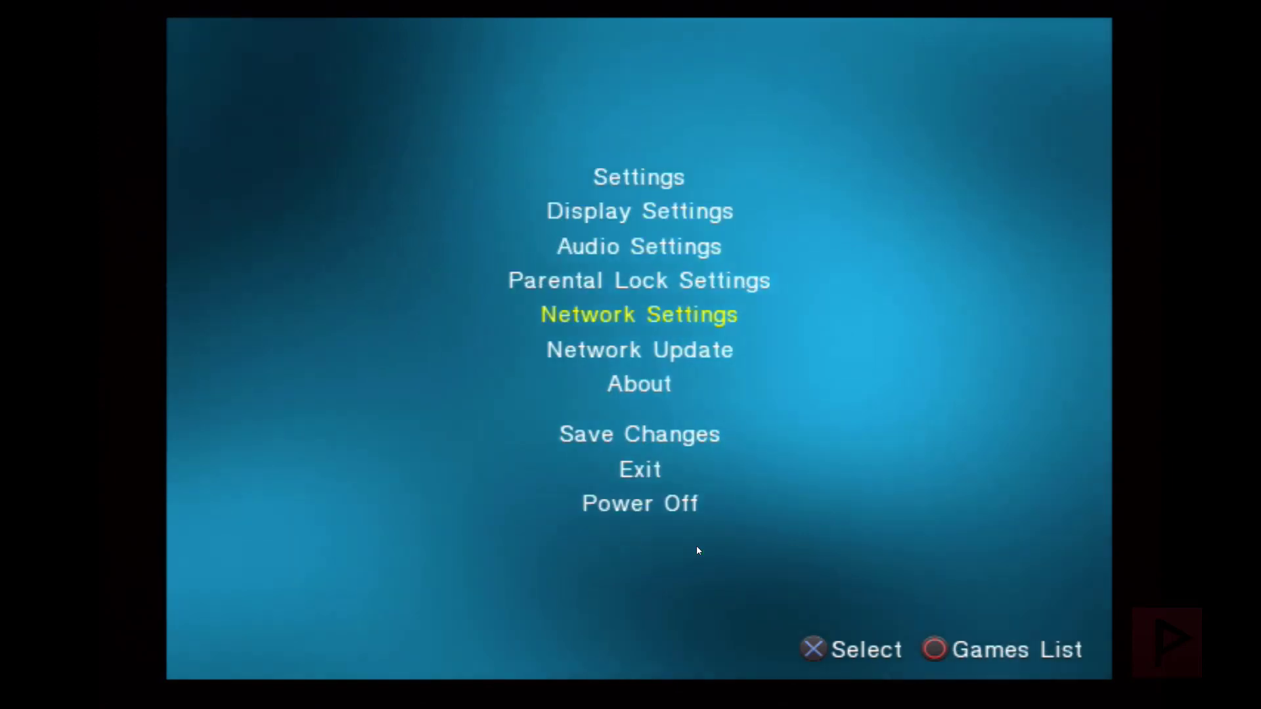
# Step: Save the Open PS2 Loader settings changes and return to the games list
pyautogui.press('Down')
pyautogui.press('Down')
pyautogui.press('Down')
pyautogui.press('Return')
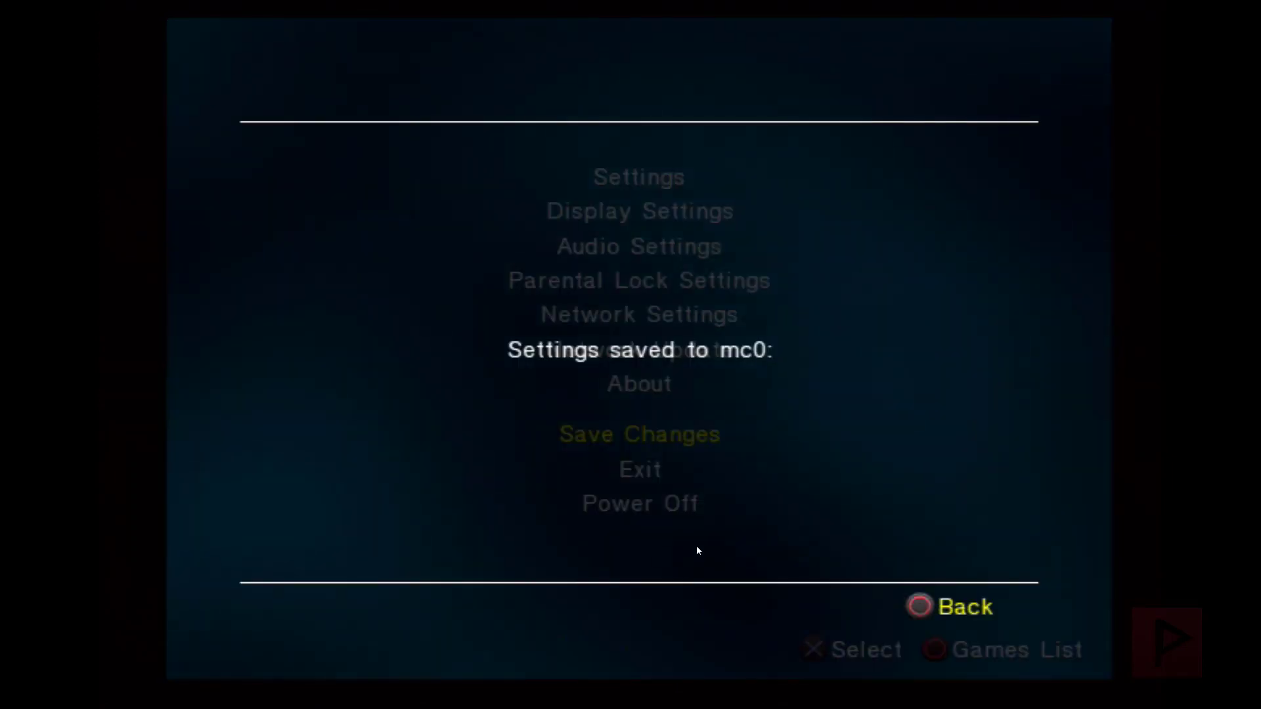
pyautogui.press('Escape')
pyautogui.press('Escape')
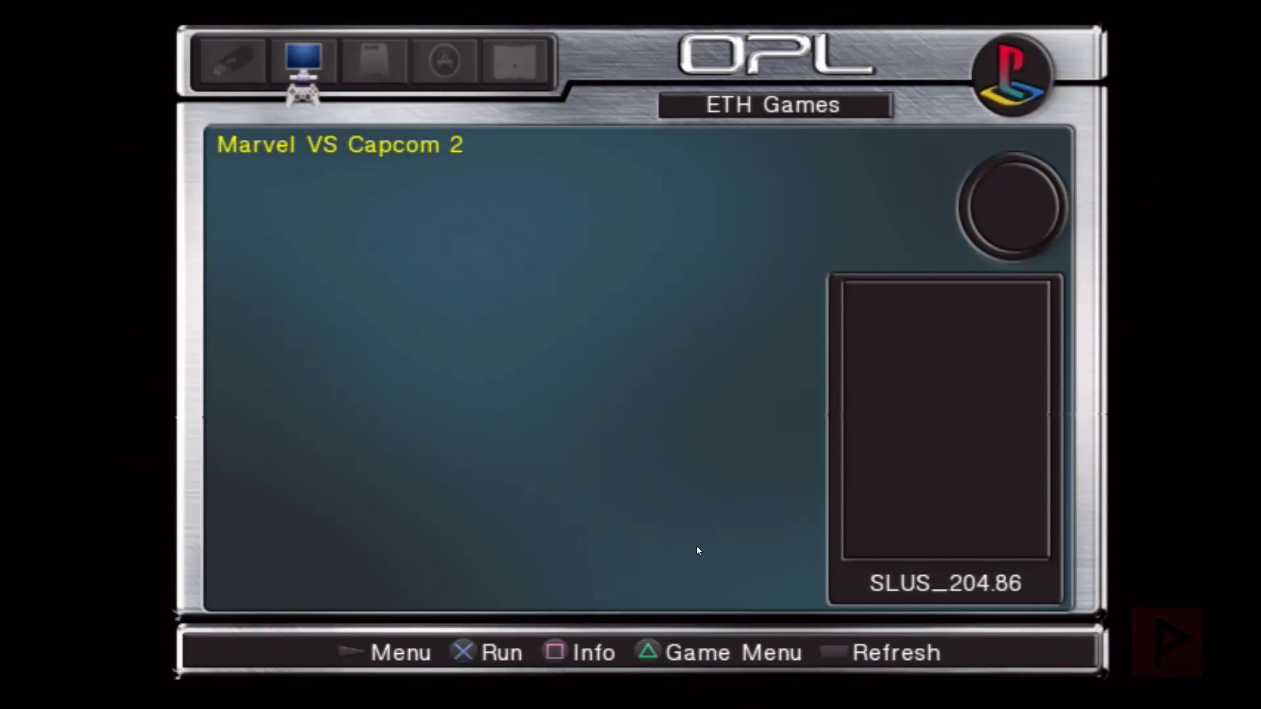
# Step: Launch Marvel VS Capcom 2 from the ETH Games list and continue from its title screen to the mode selection
pyautogui.press('i')
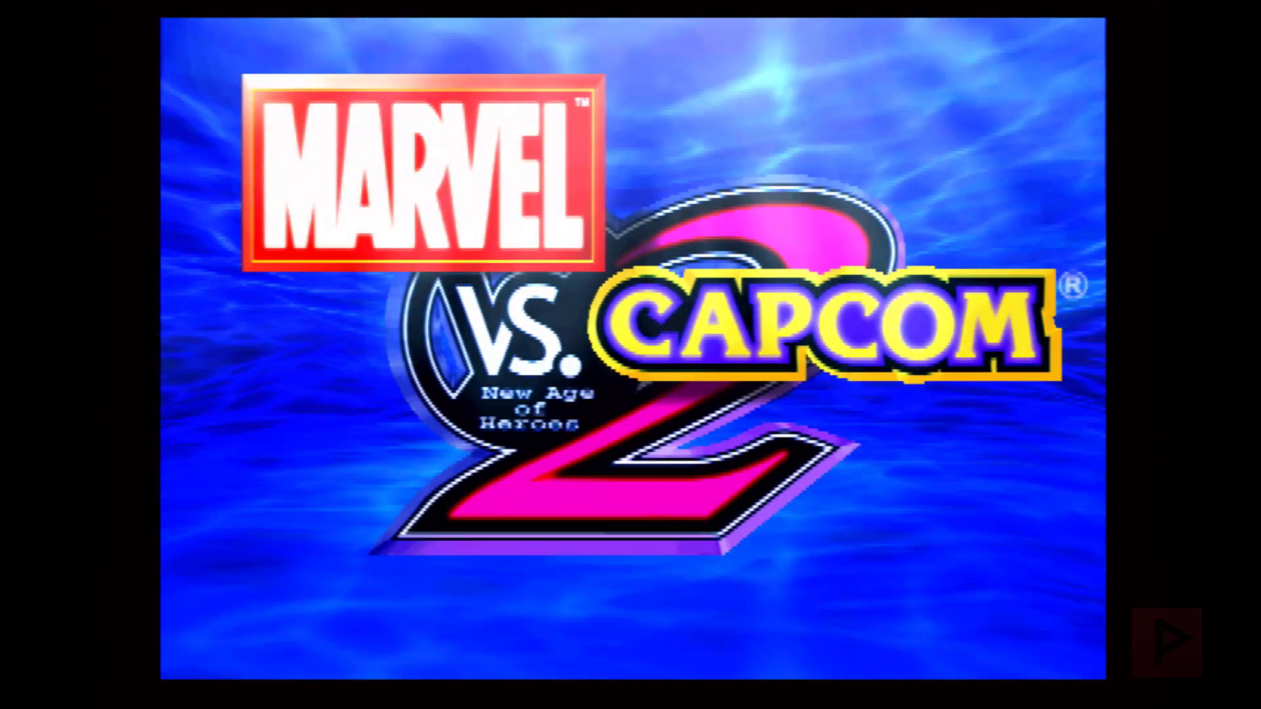
pyautogui.press('Return')
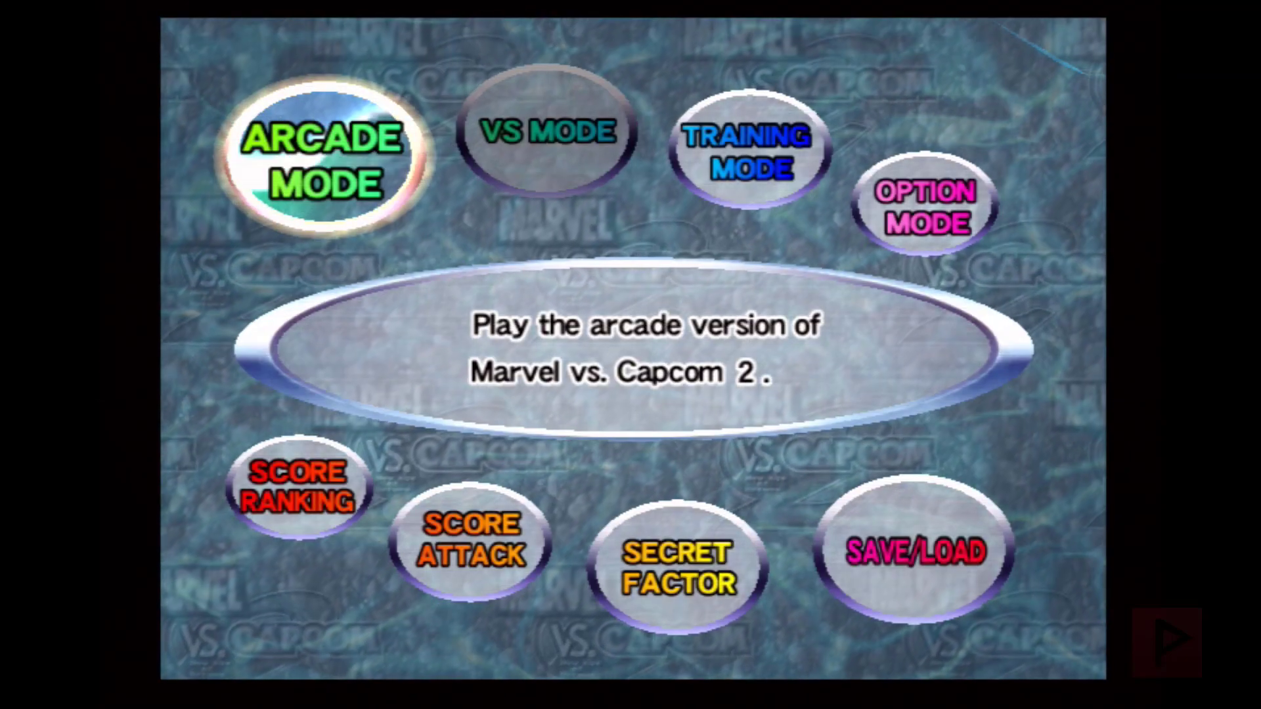